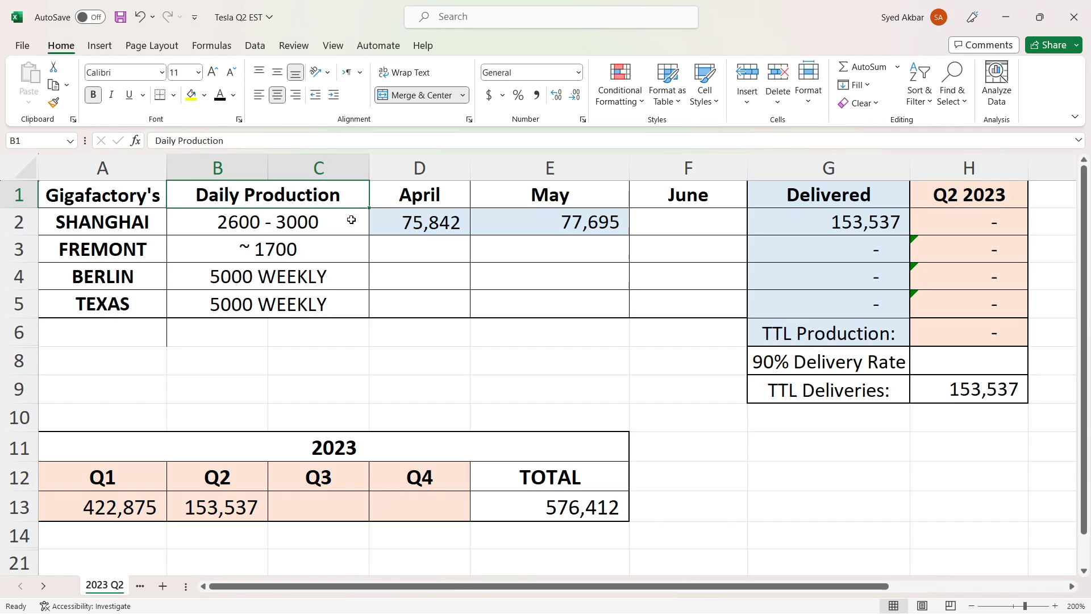
Step: Enter the formula =2600*30 as Shanghai's June production
click(351, 219)
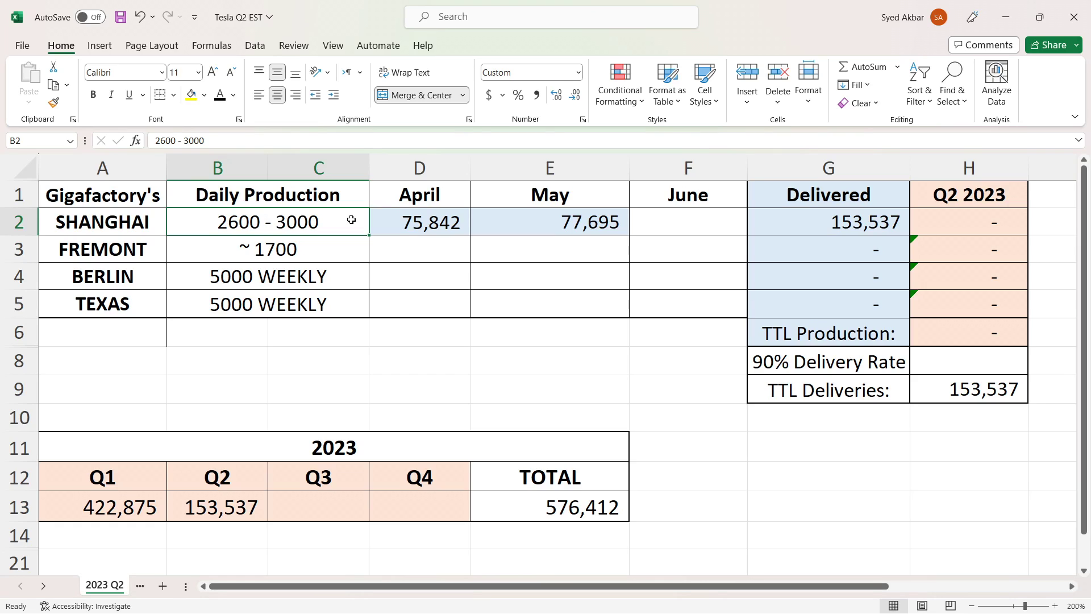
click(373, 222)
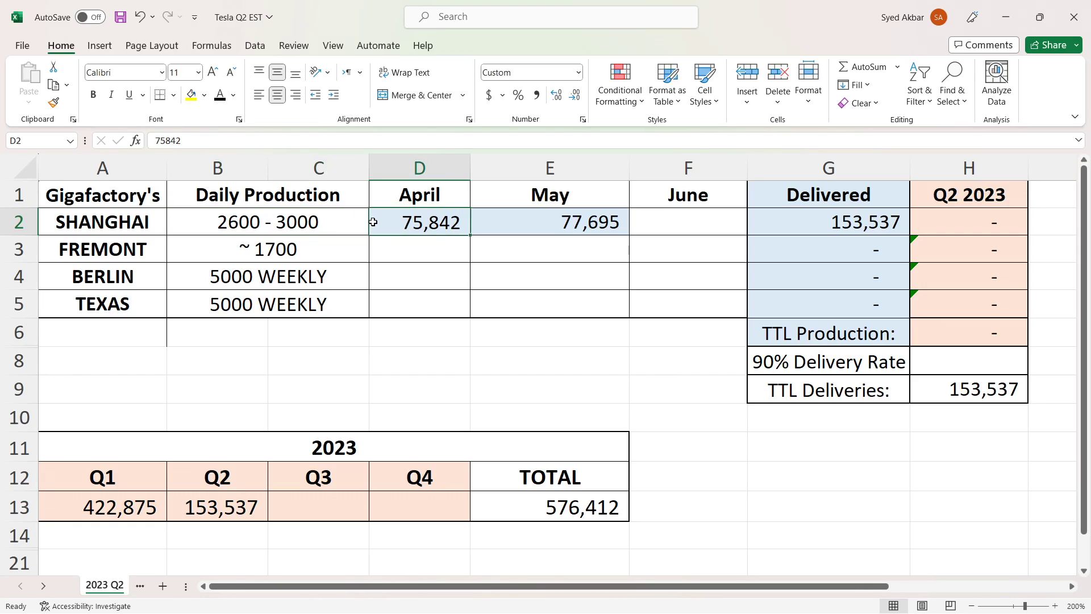
ctrl+click(481, 219)
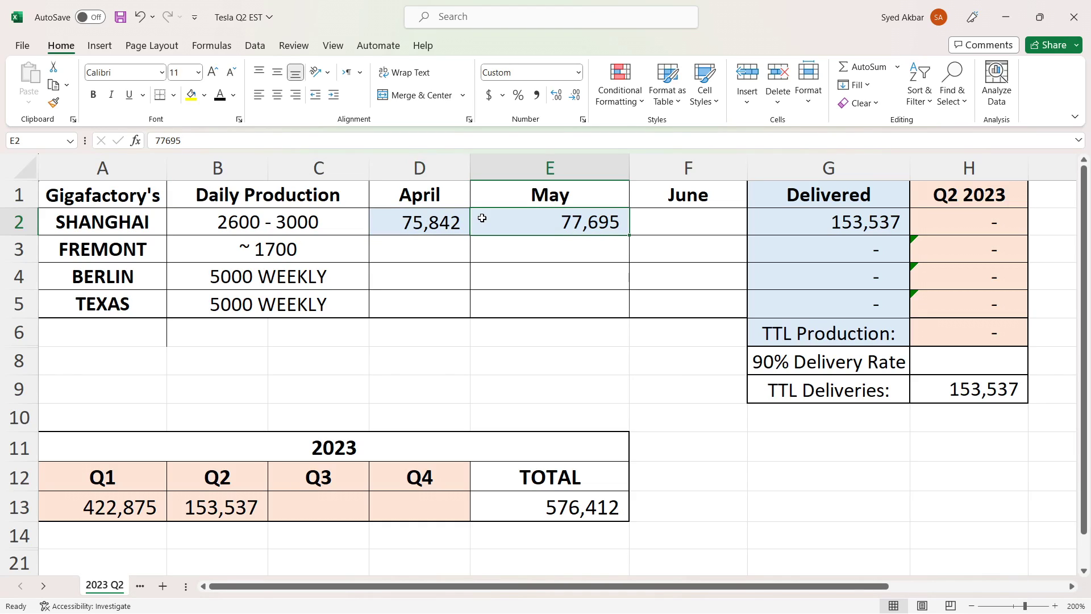
ctrl+click(642, 221)
text(=2600*30)
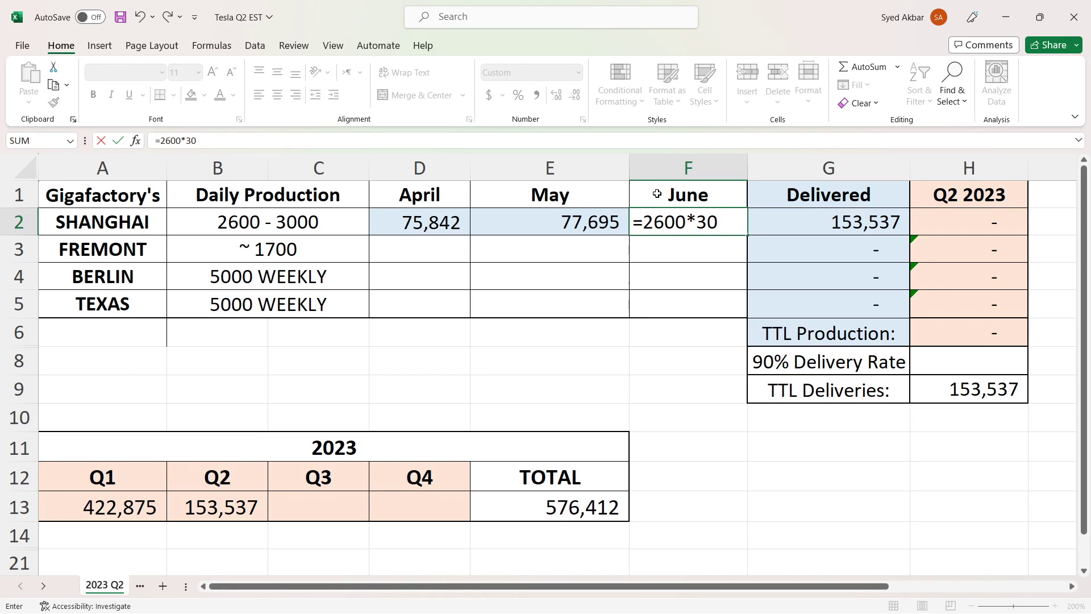
key(Return)
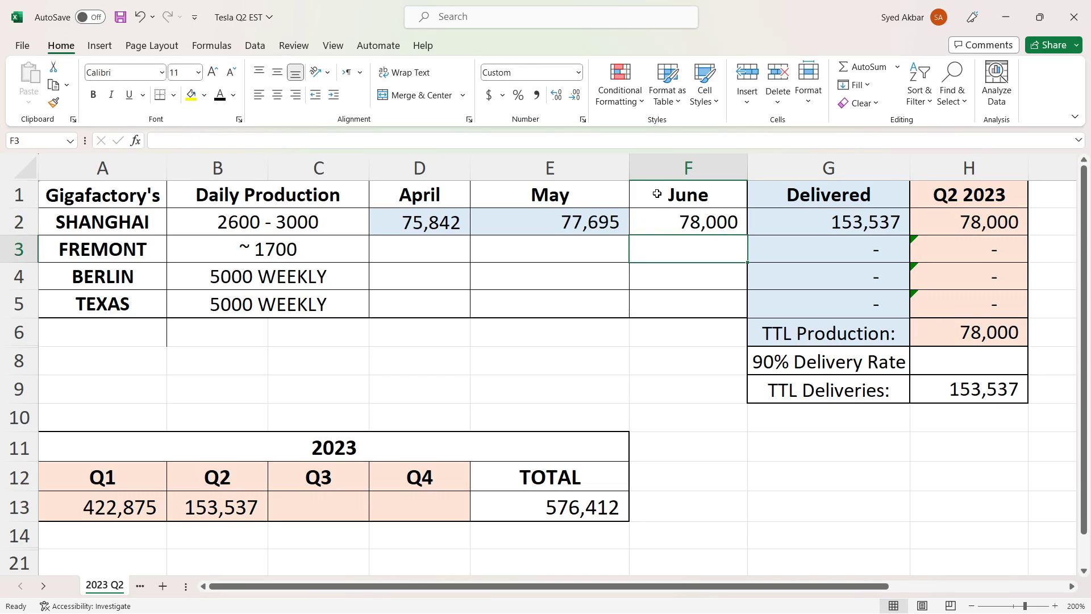
click(653, 223)
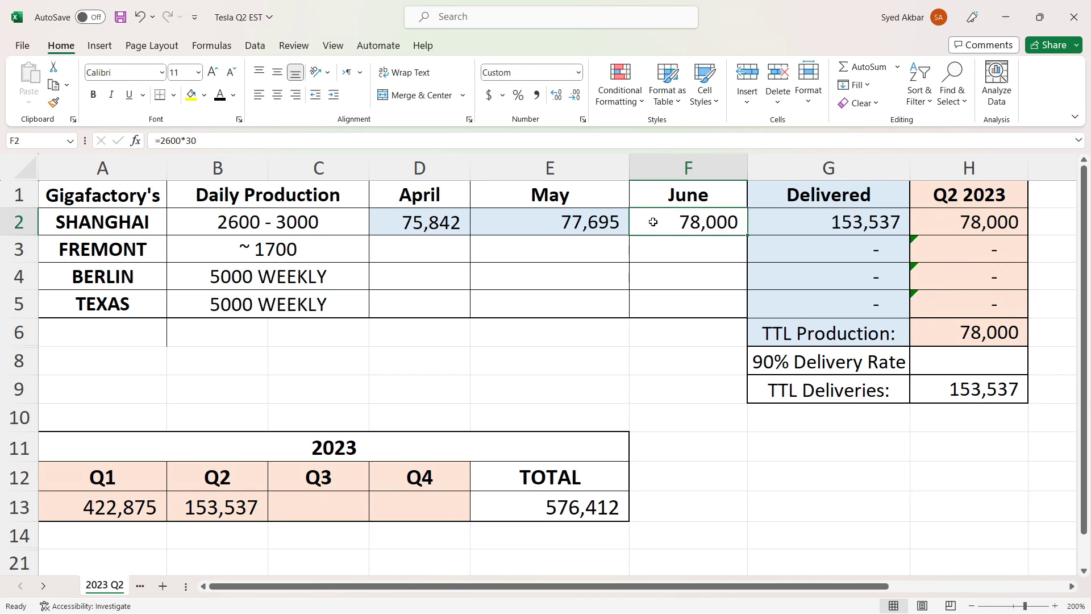
click(760, 219)
drag(762, 195, 945, 331)
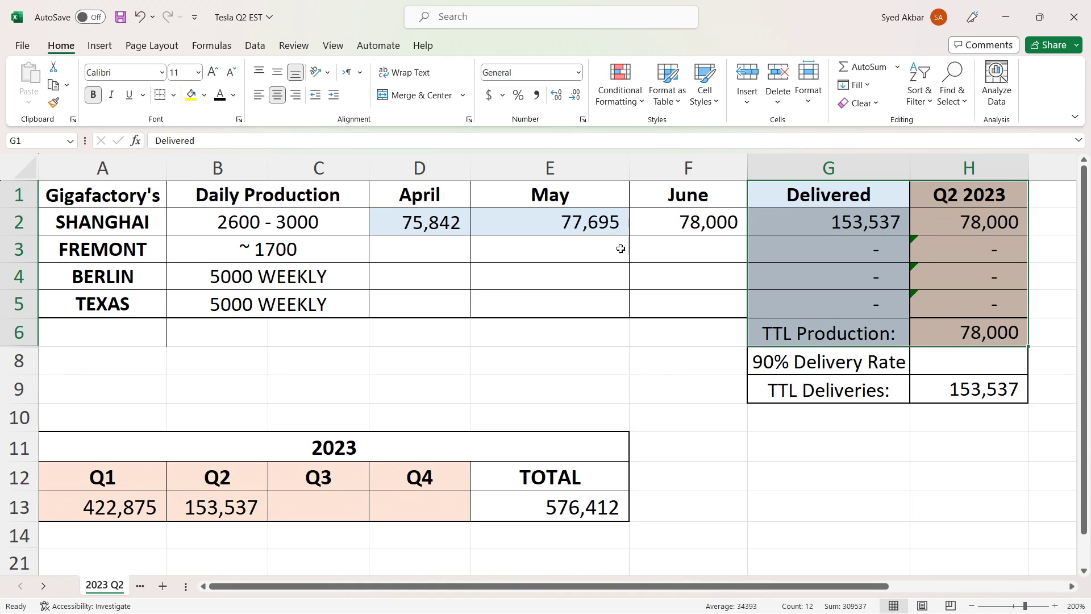
click(661, 223)
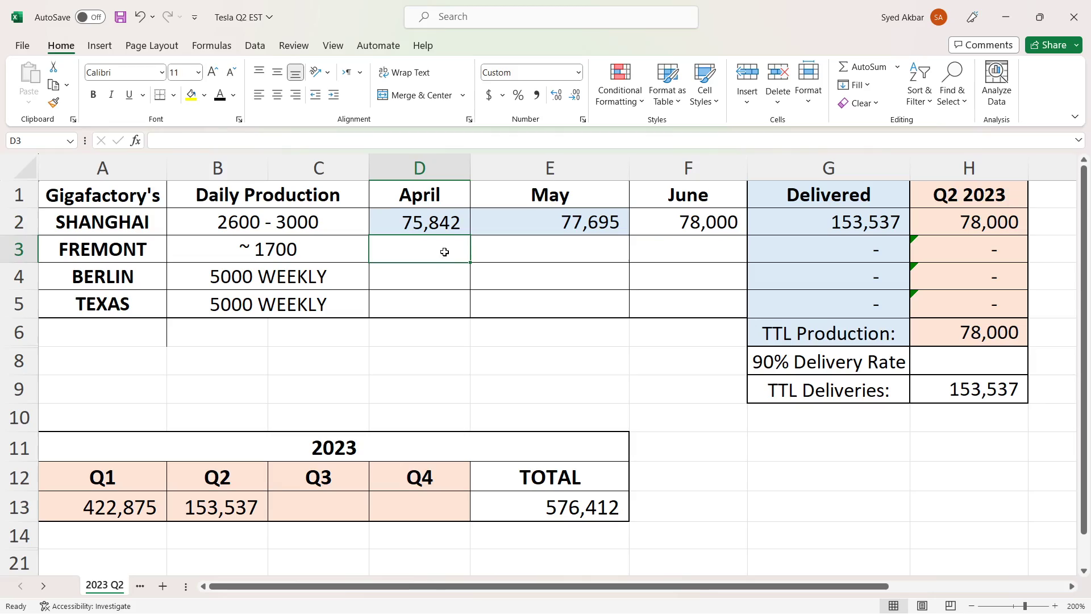
Step: Enter the formula =1700*30 as Fremont's production for both April and May
text(=)
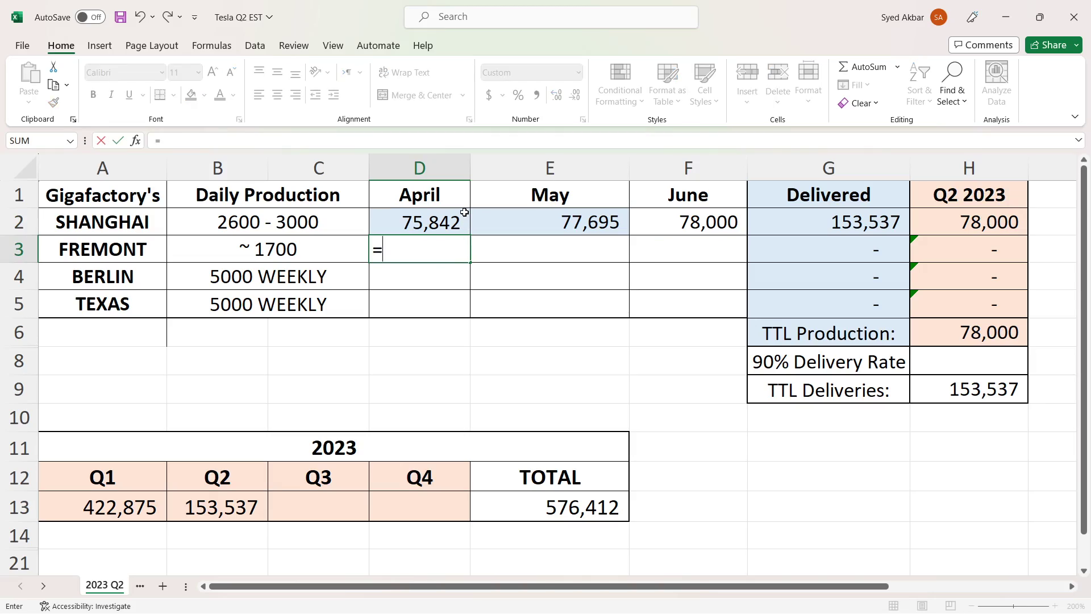
text(1700*)
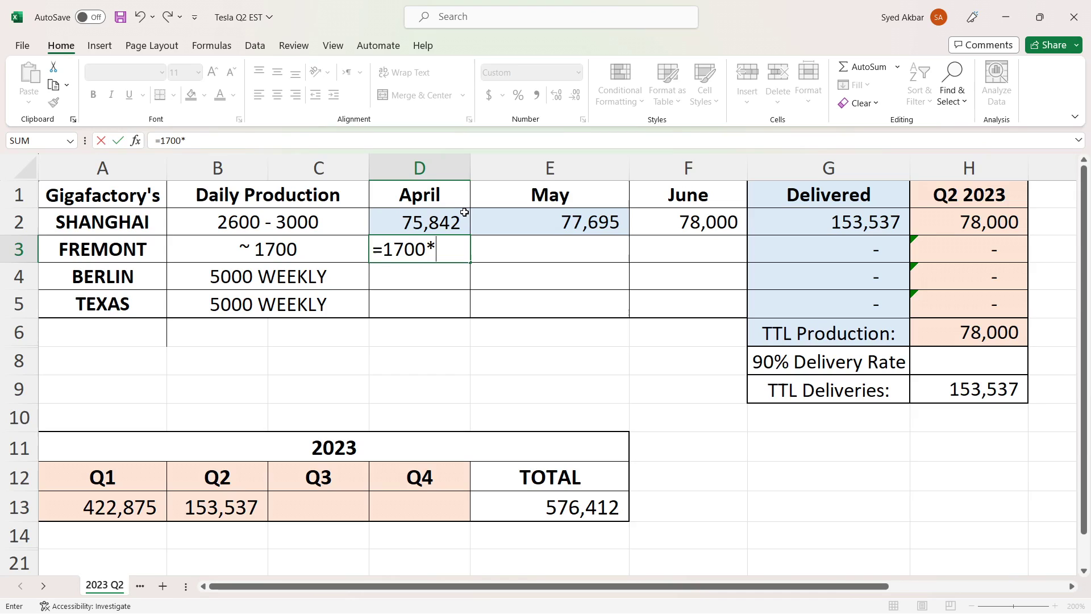
text(30)
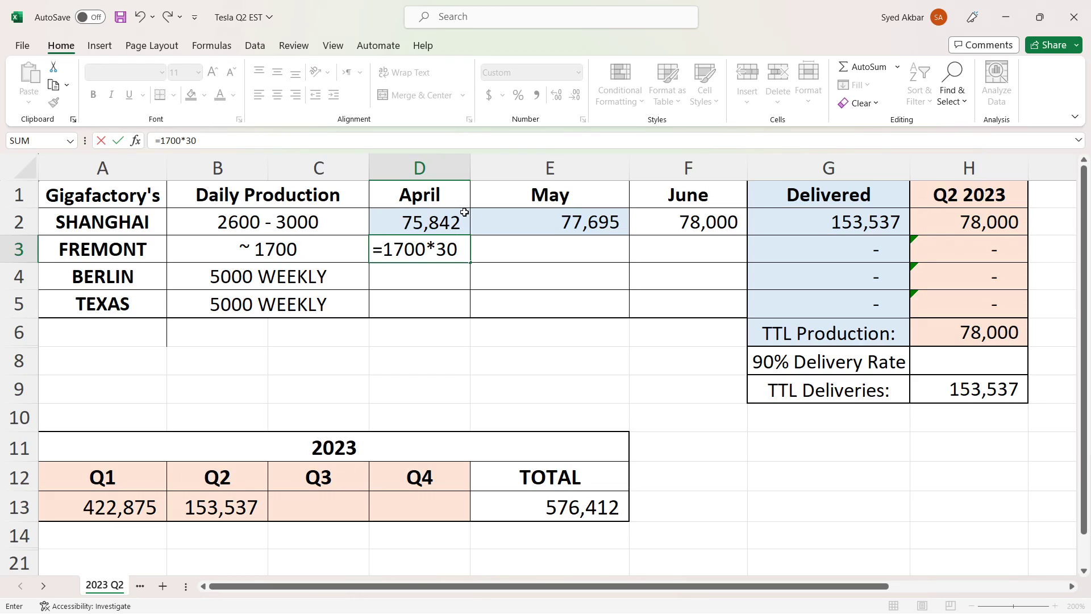
key(Return)
key(Up)
key(Right)
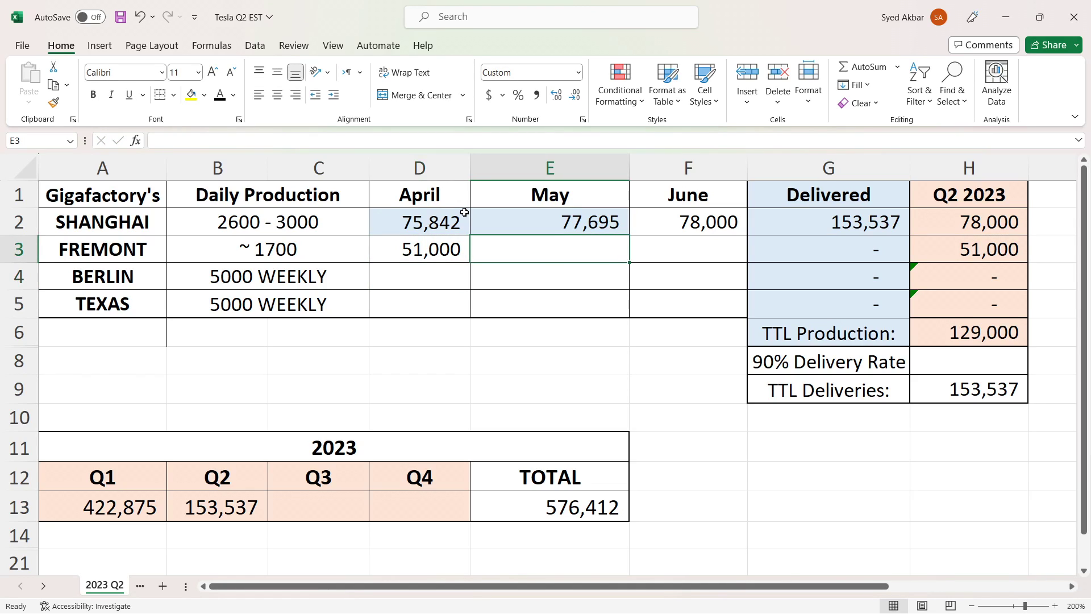
text(=1700)
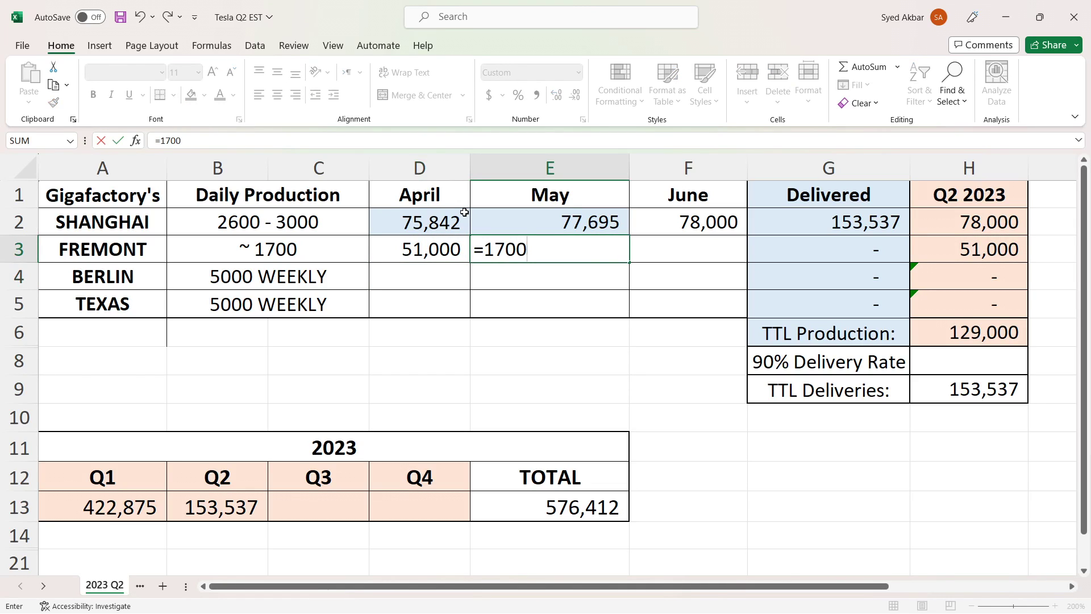
text(*30)
key(Return)
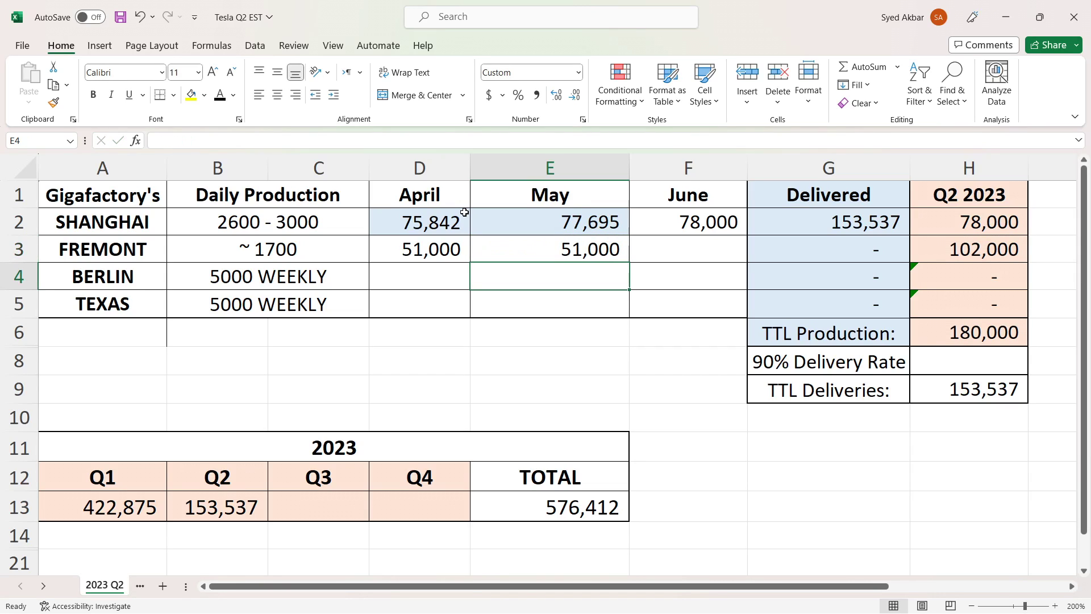
Step: Enter the formula =1700*29 as Fremont's June production and check its Q2 2023 sum
key(Up)
key(Right)
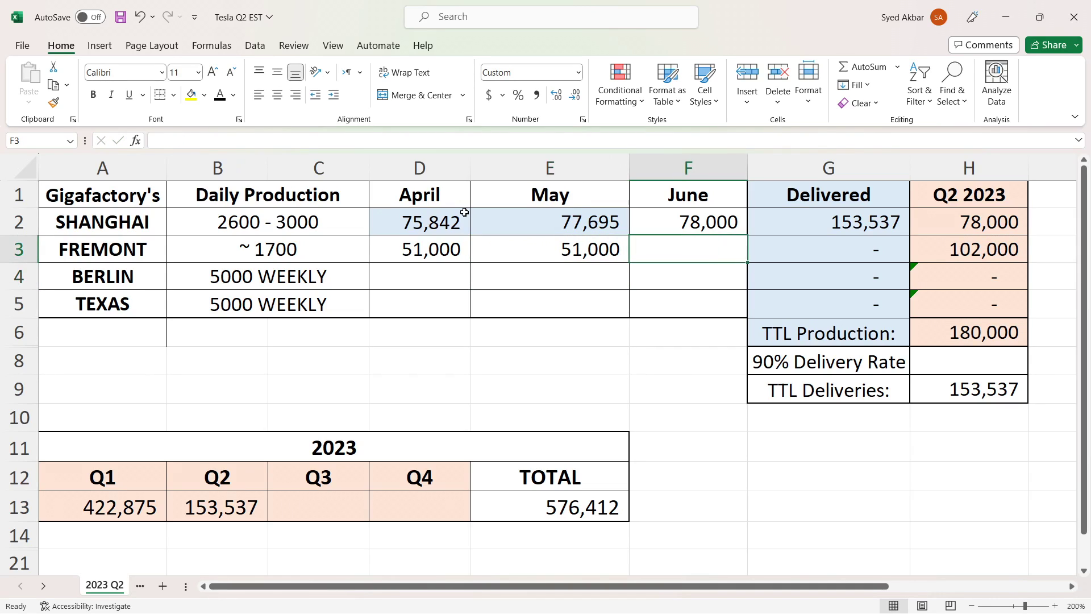
text(=2)
key(BackSpace)
text(1700*29)
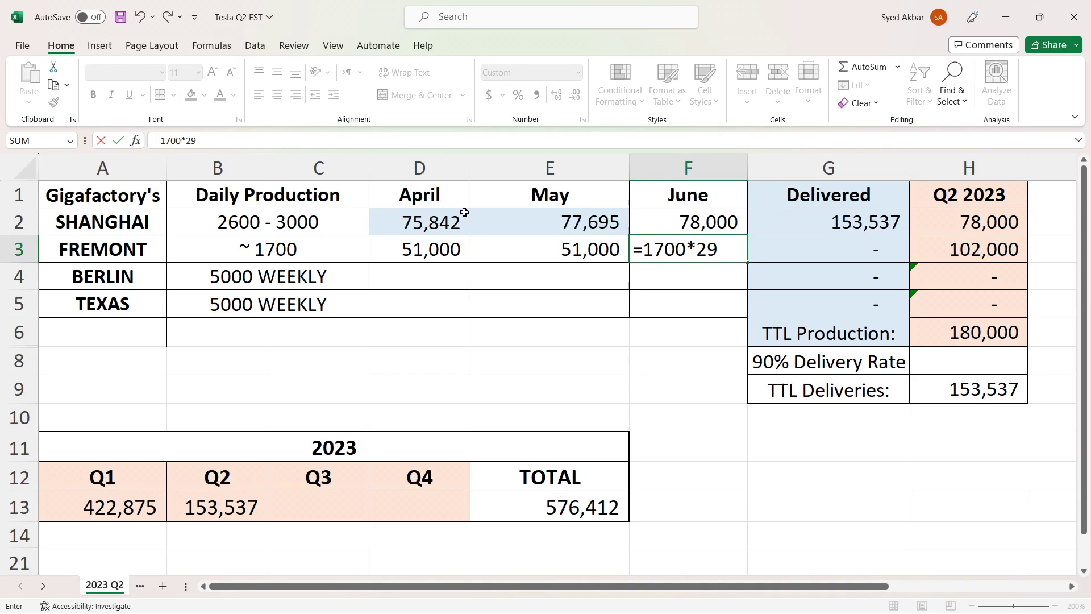
key(Return)
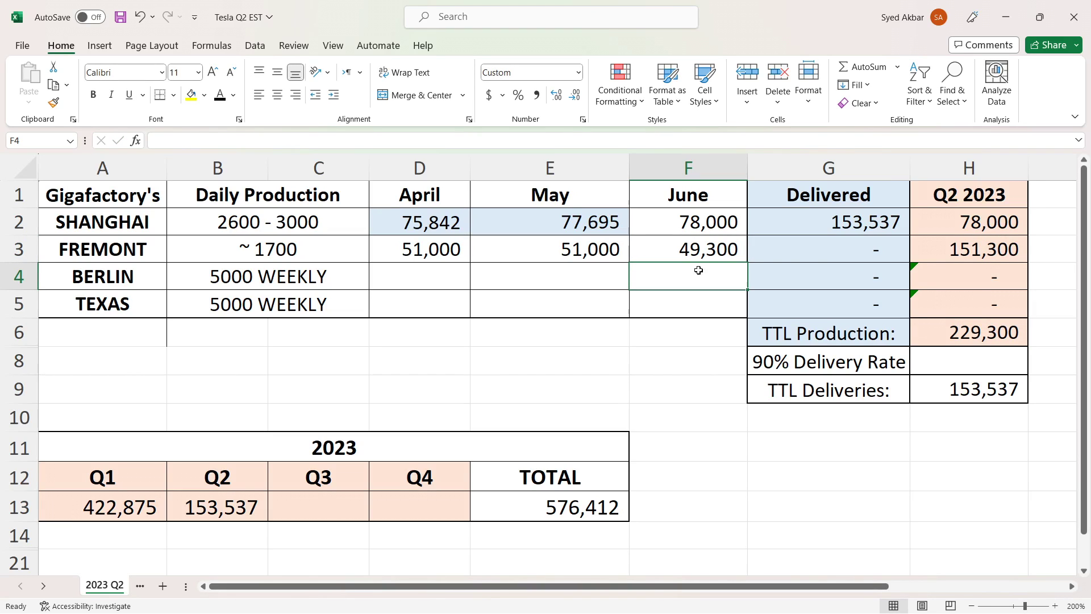
click(931, 248)
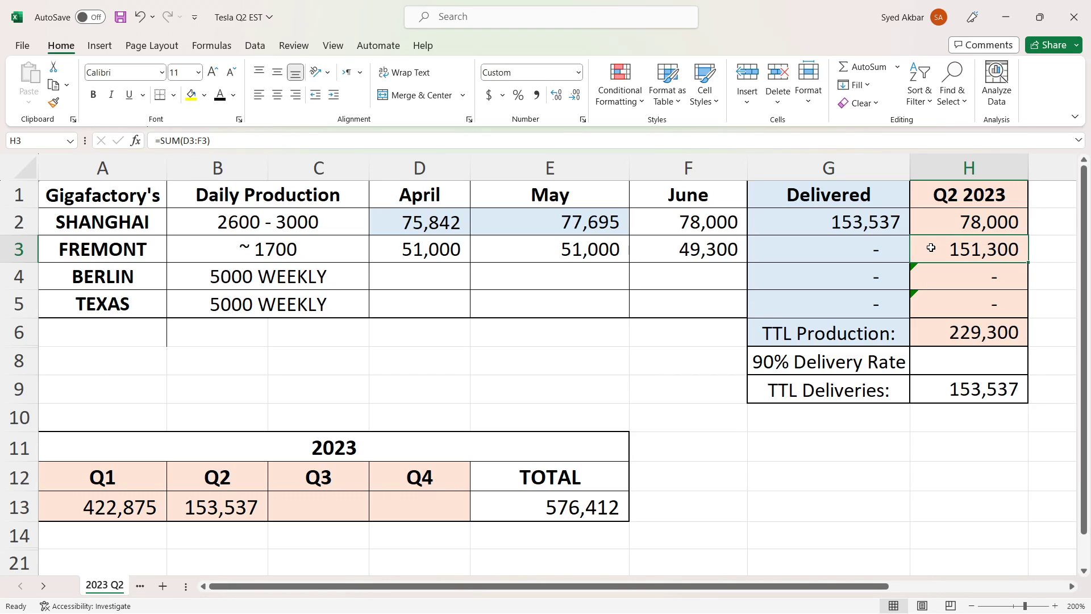
Step: Enter the formula =700*28 as Berlin's April production
drag(159, 272, 344, 275)
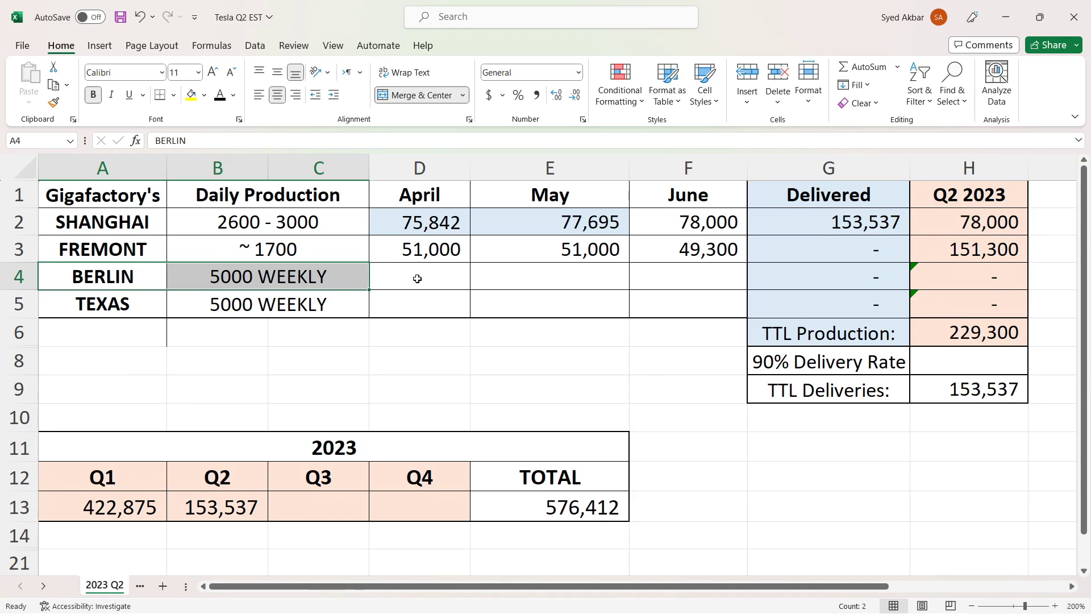
click(448, 276)
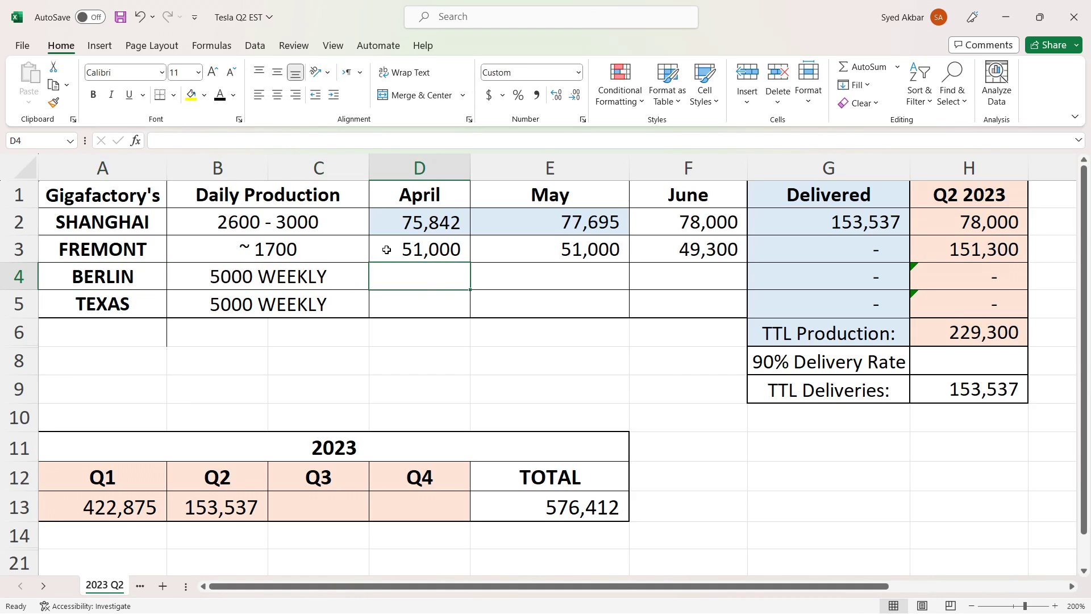
text(=700*28)
key(Return)
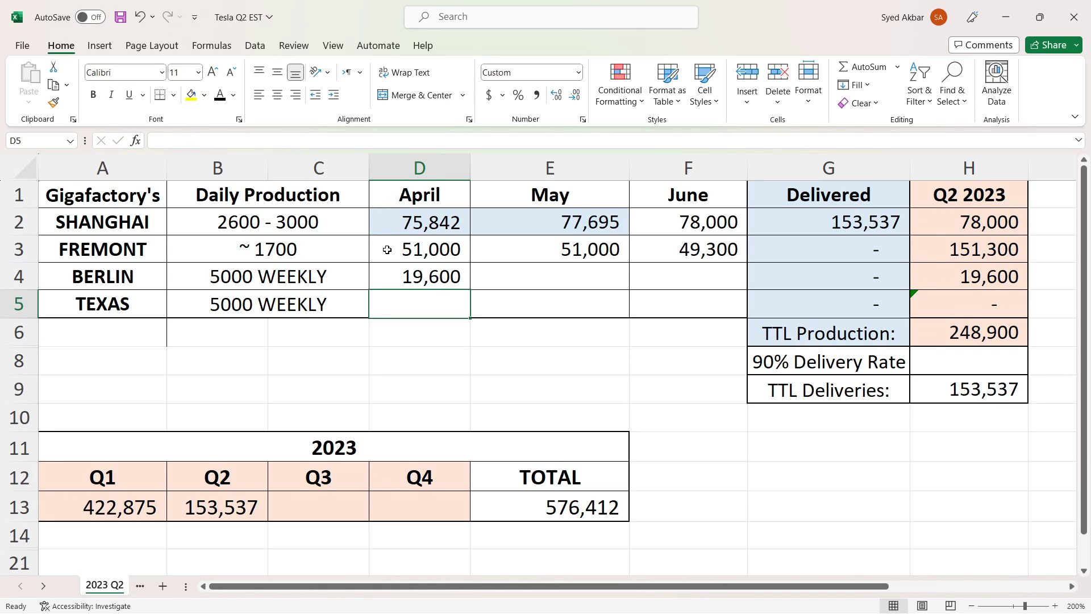
Step: Enter the formula =750*28 as Berlin's May production
key(Up)
key(Right)
text(=750*)
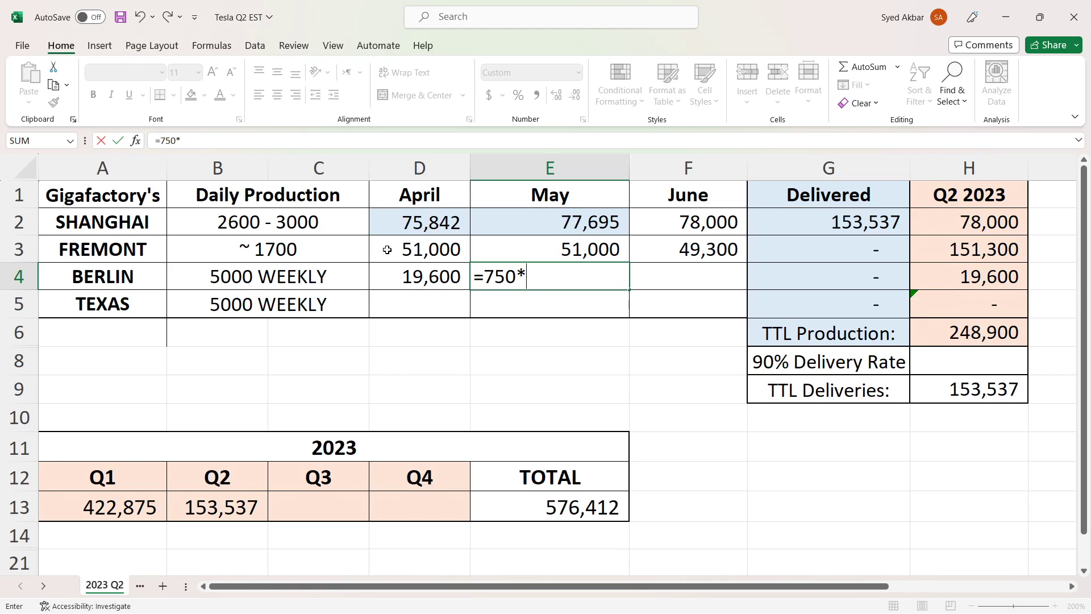
text(28)
key(Return)
Step: Enter the formula =800*30 as Berlin's June production and check its Q2 2023 sum
key(Up)
key(Right)
text(=)
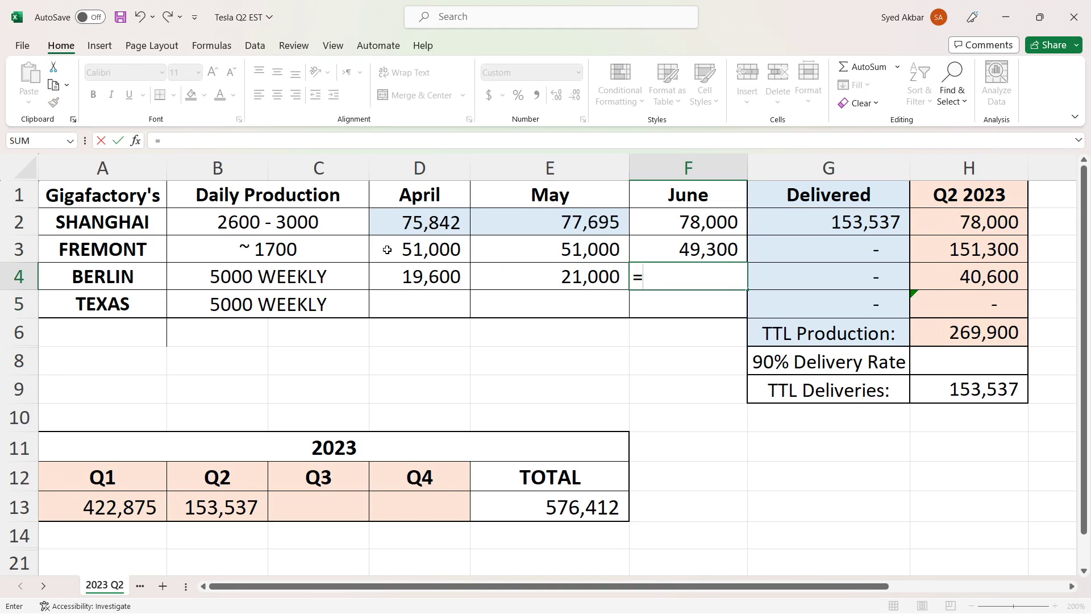
text(800)
text(*)
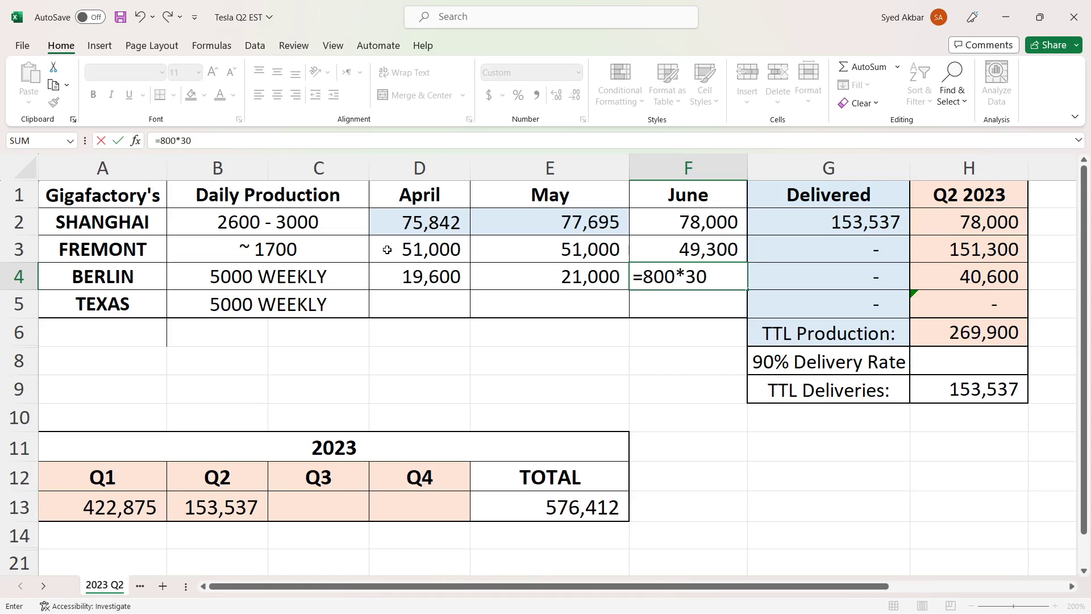
key(Return)
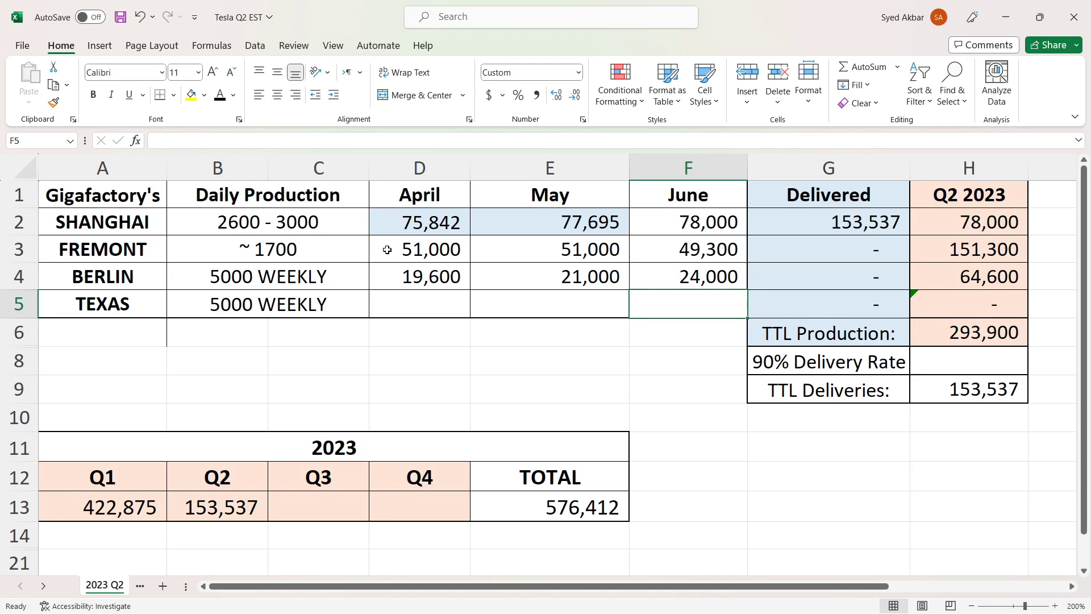
click(932, 279)
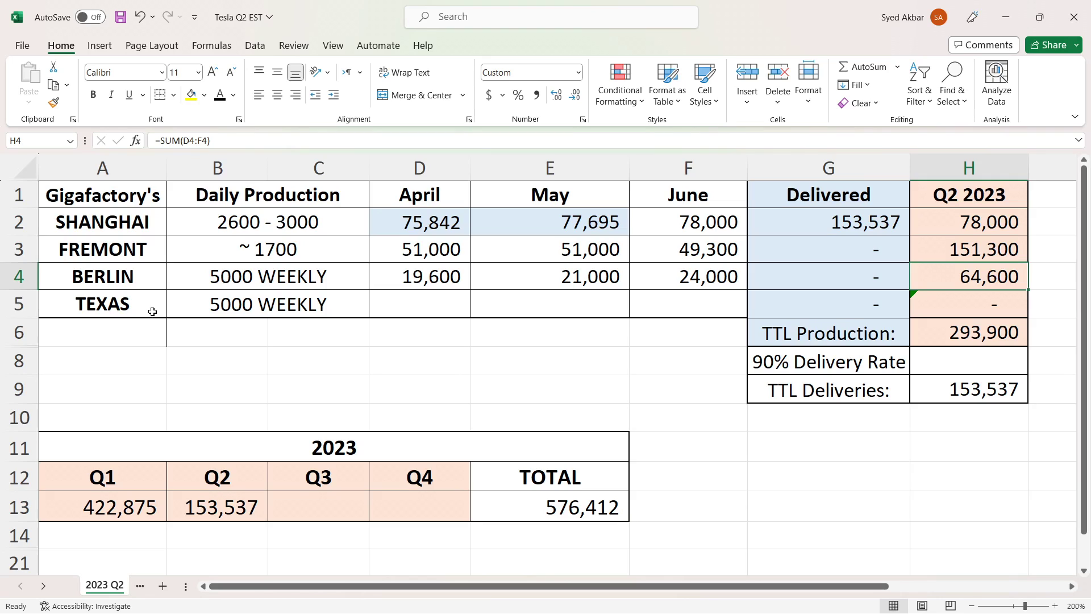
Step: Enter the formula =600*28 as Texas's April production and move on to its May cell
drag(152, 311, 262, 309)
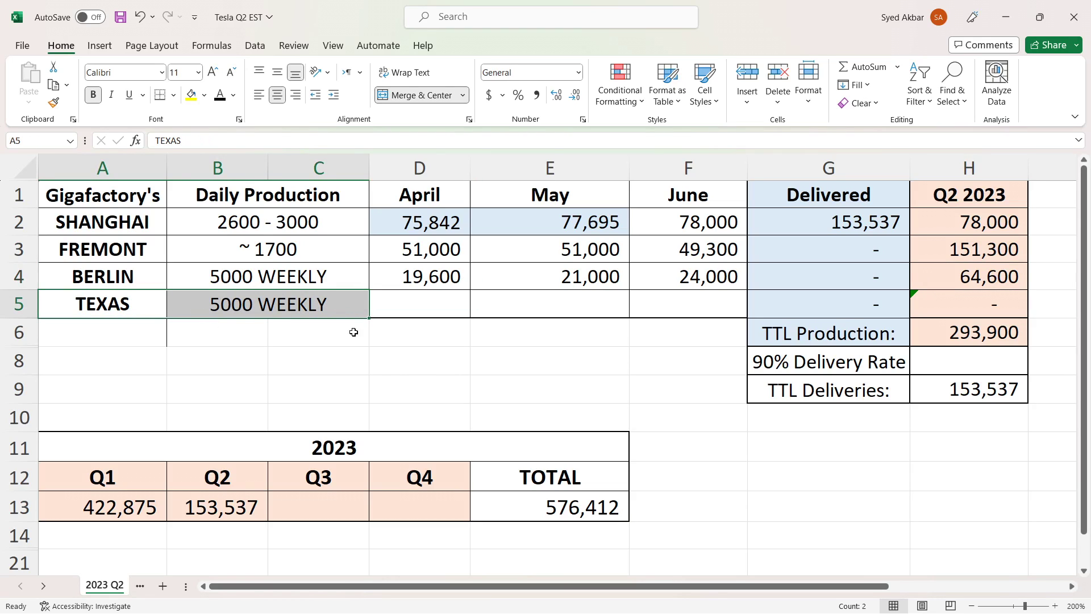
ctrl+click(553, 310)
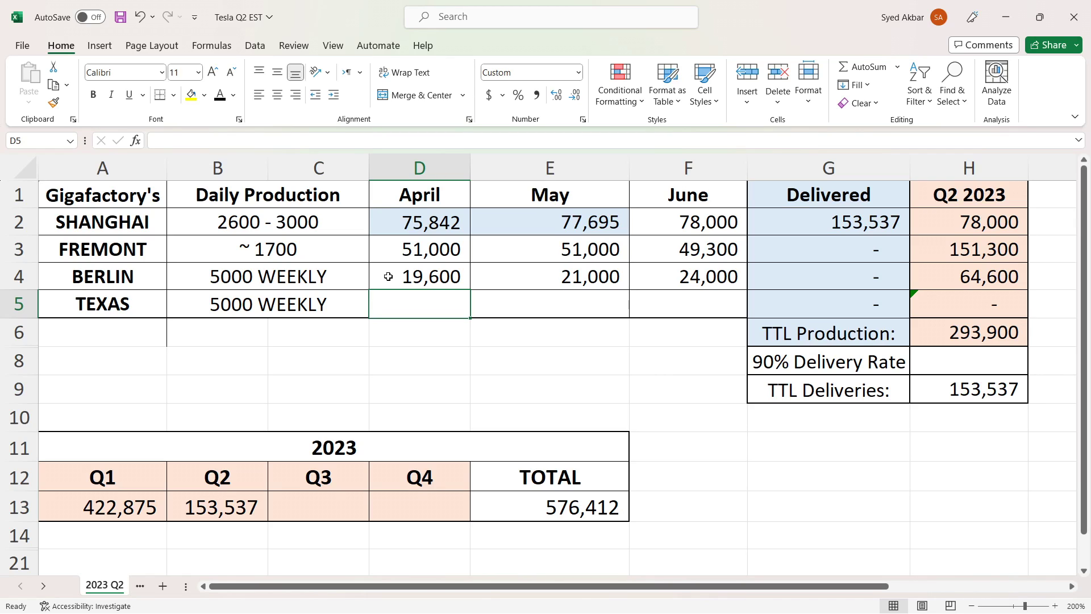
text(=600*28)
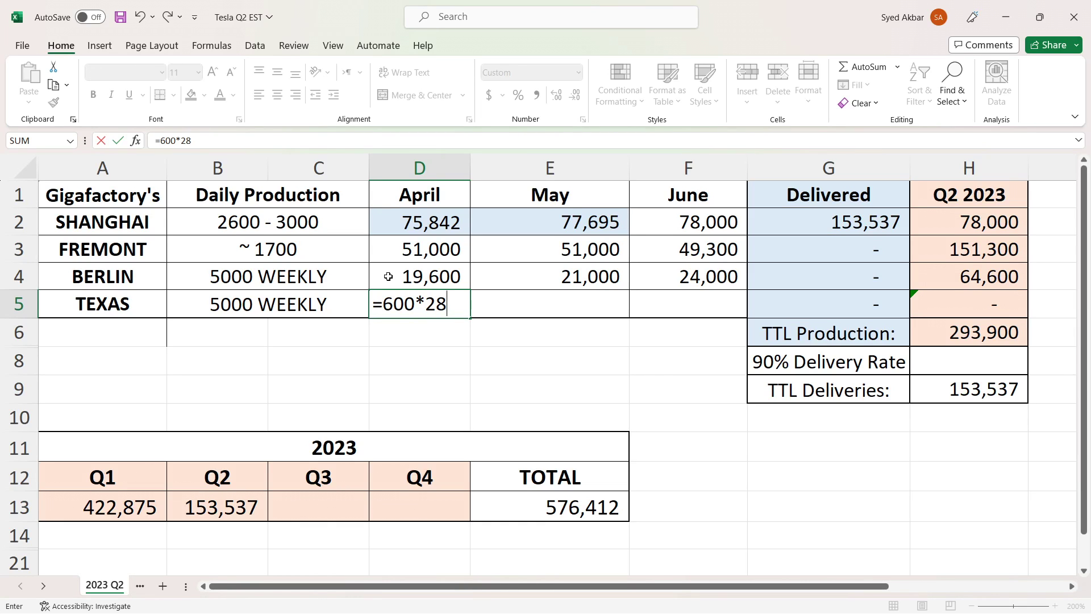
key(Return)
key(Up)
key(Right)
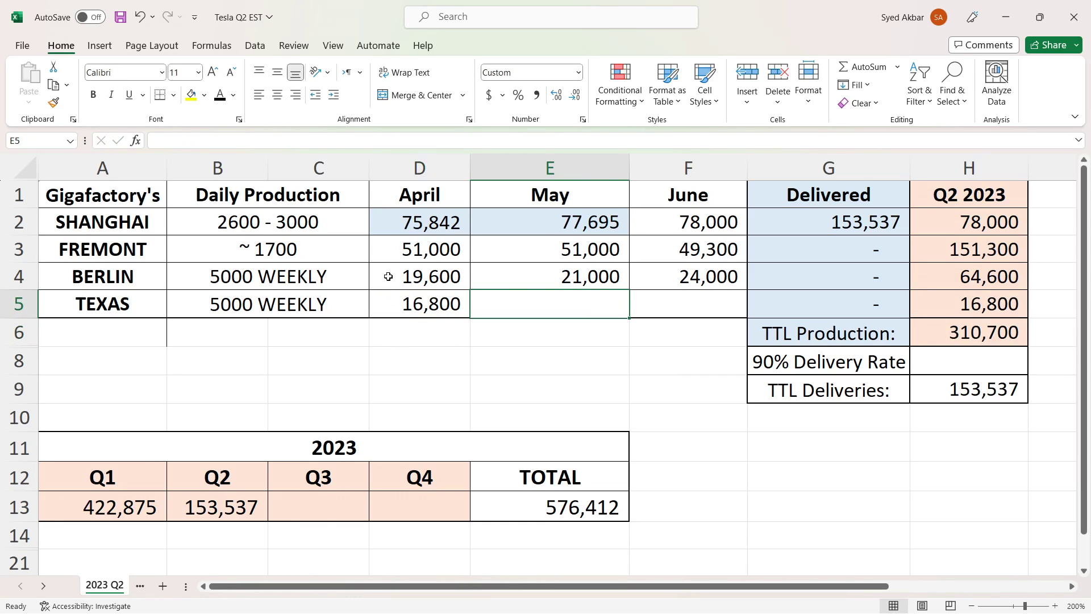
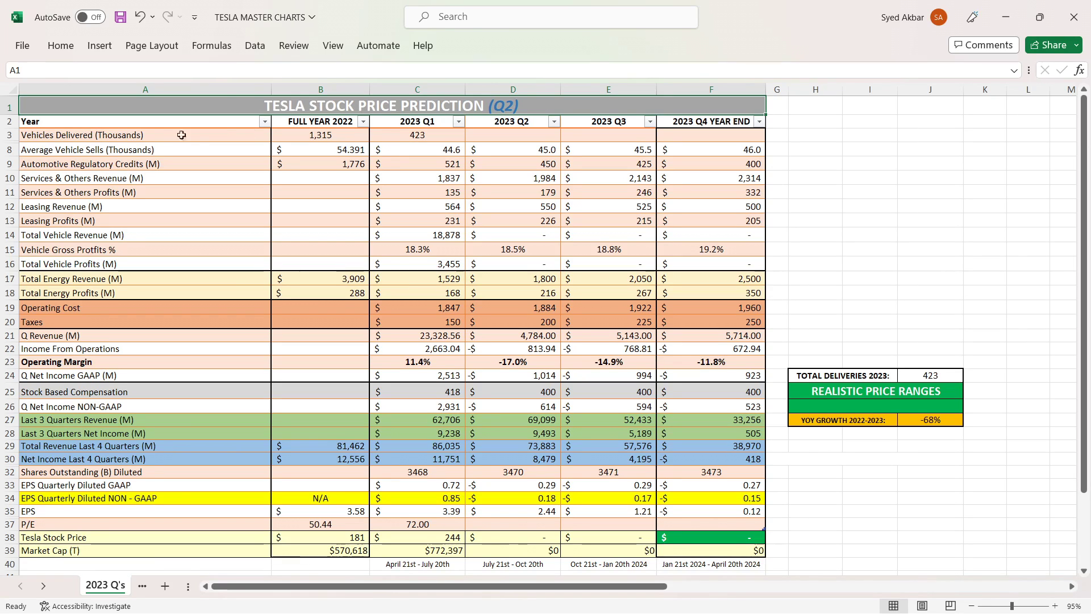
Step: Examine the stock price prediction table in TESLA MASTER CHARTS, including the 2023 Q1 EPS and P/E and the quarterly diluted non-GAAP EPS row
click(31, 134)
key(ctrl+shift+Right)
drag(31, 134, 150, 546)
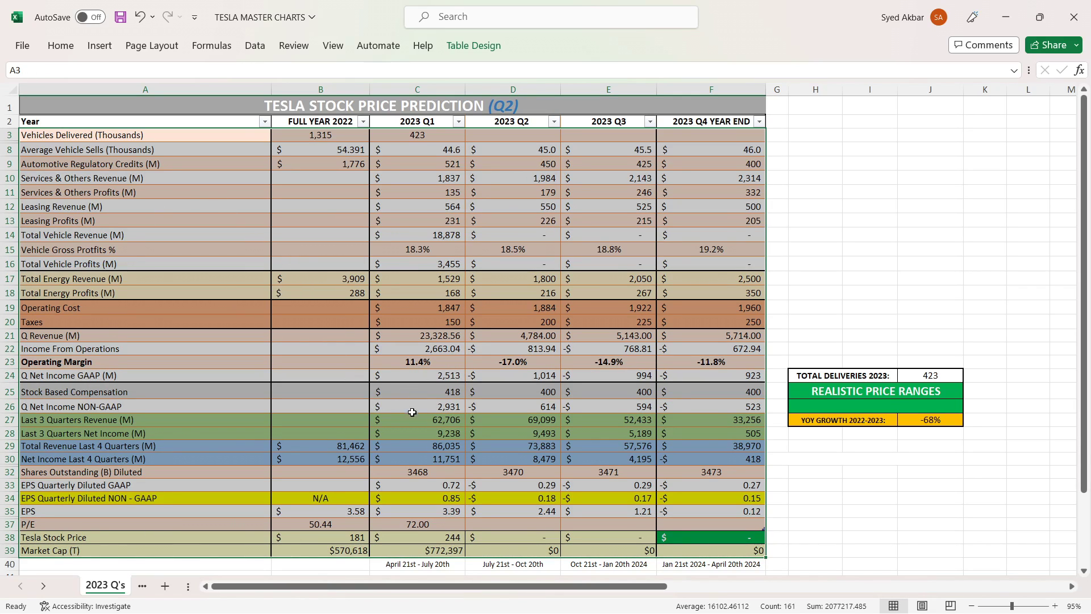
click(405, 509)
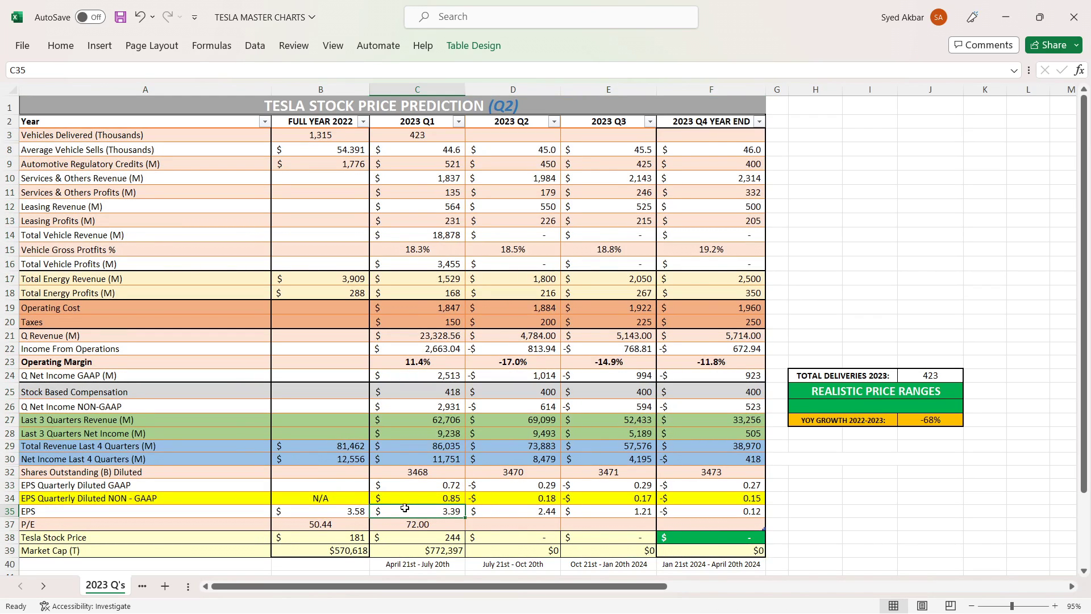
click(395, 528)
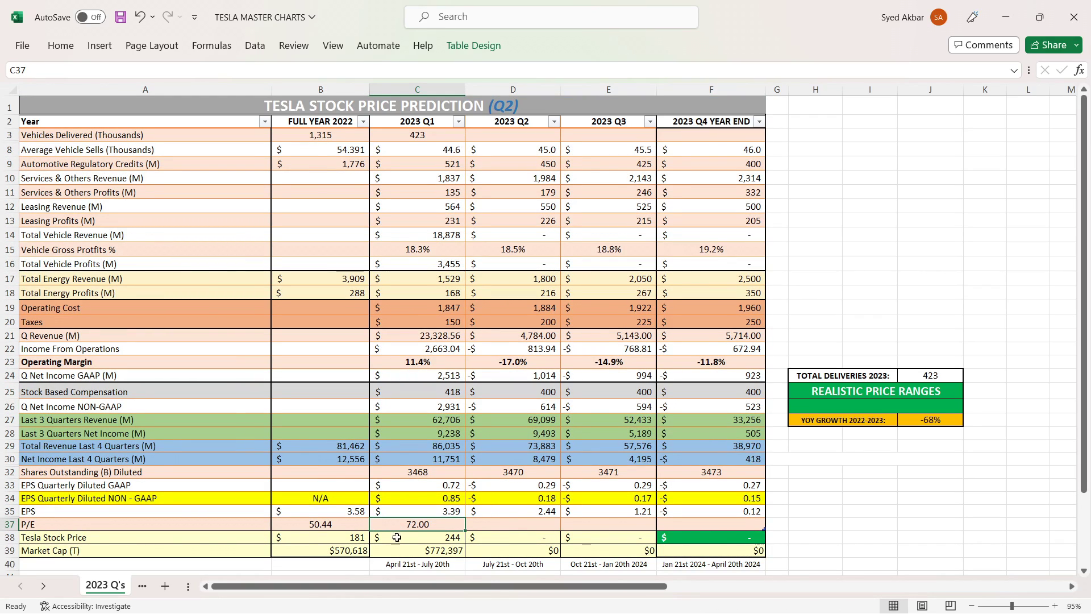
click(42, 496)
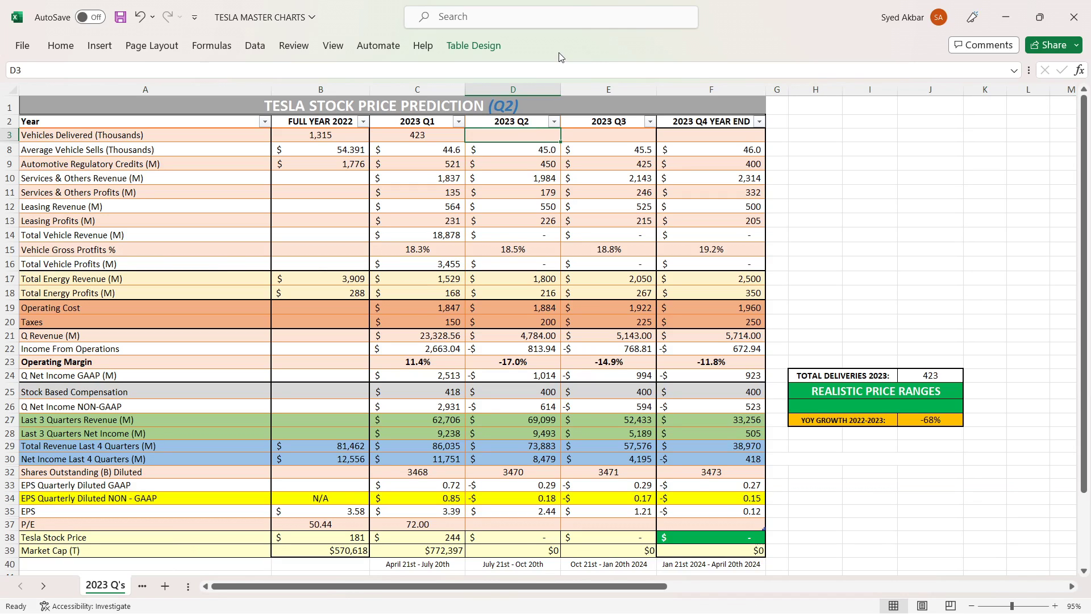
Step: Enter 453.332 as the 2023 Q2 vehicles delivered and compare the Q1 and Q2 average vehicle sells figures
text(453.332)
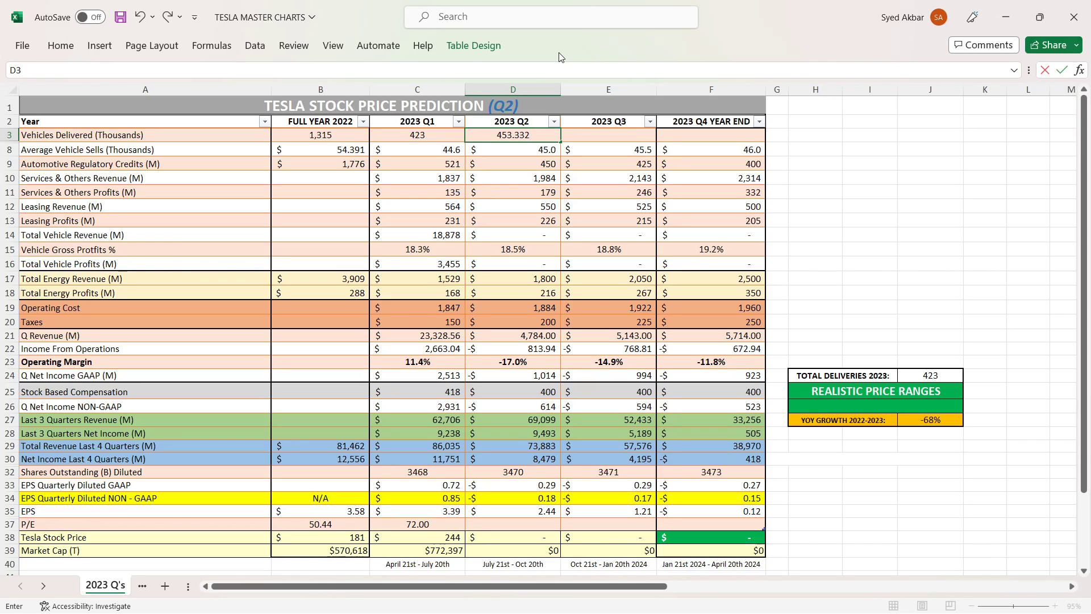
key(Return)
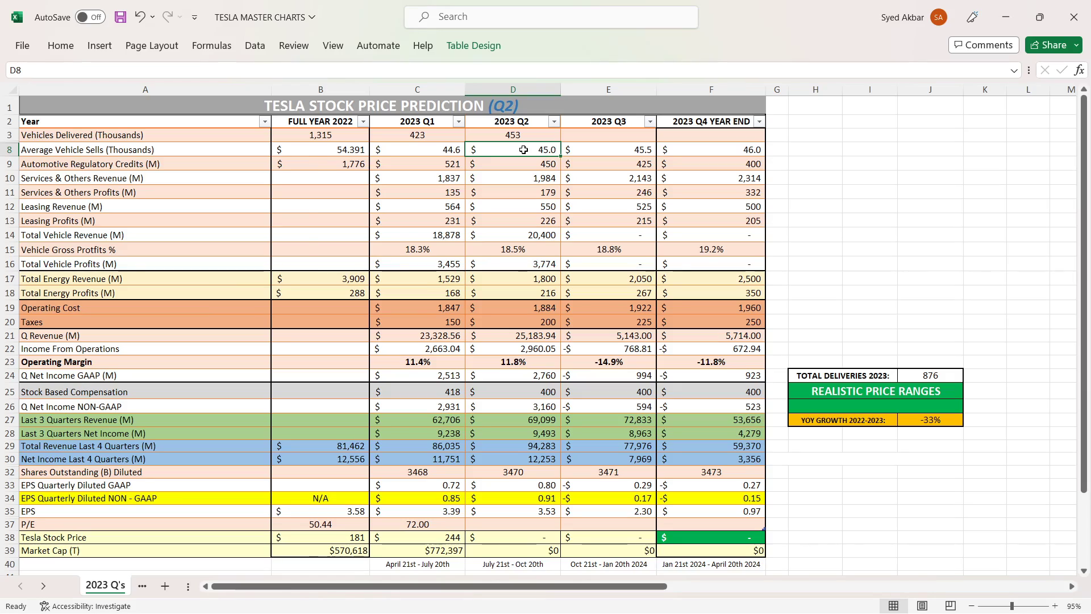
click(427, 149)
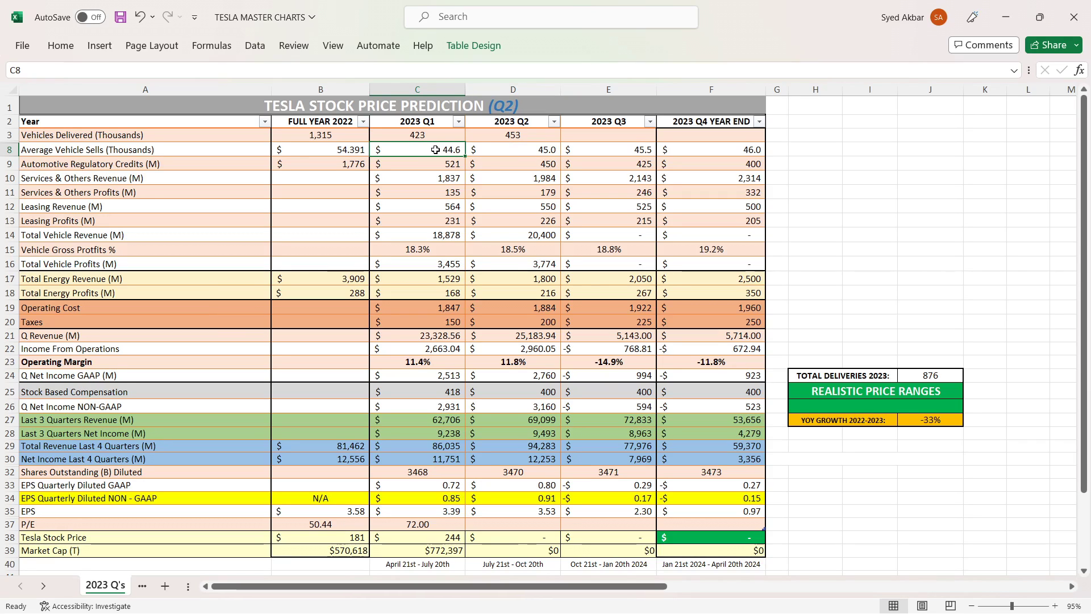
click(492, 149)
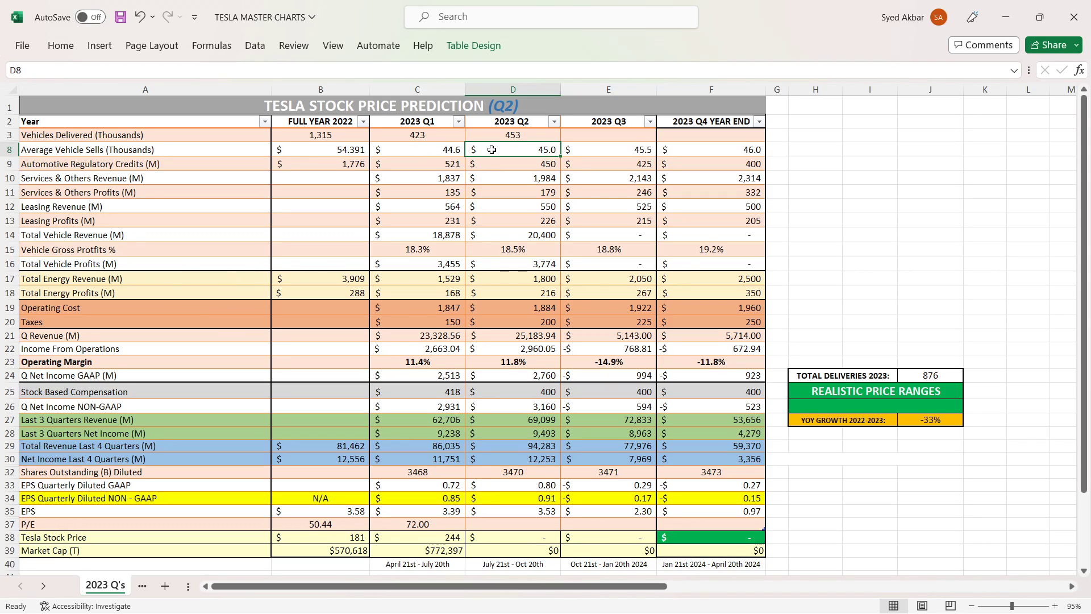
Step: Examine the 2023 Q2 column from vehicle gross profits through revenue, operating margin and net income to the quarterly diluted non-GAAP EPS
click(487, 247)
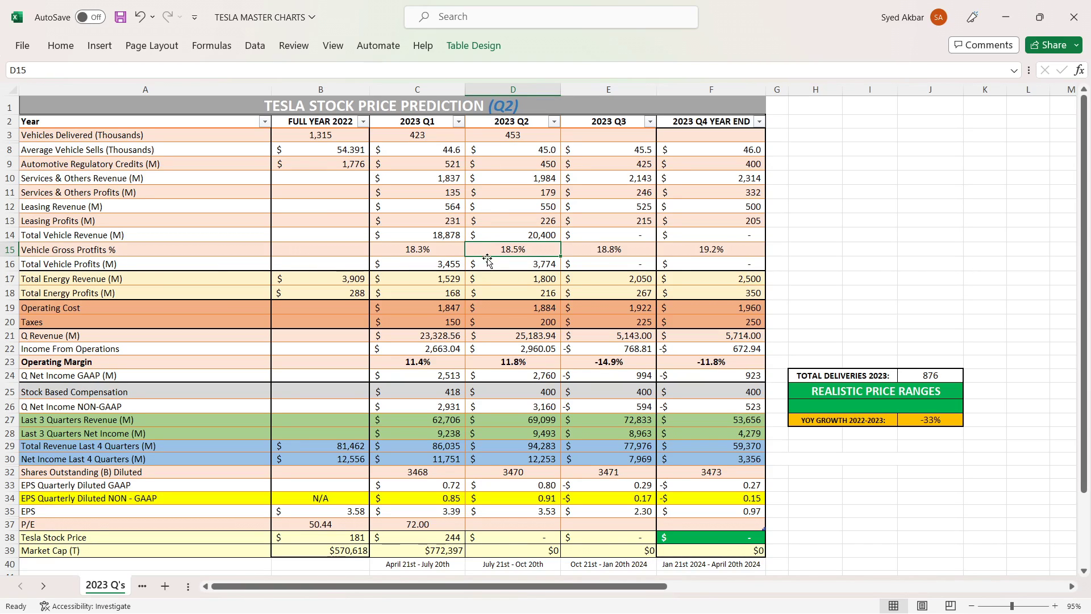
click(488, 264)
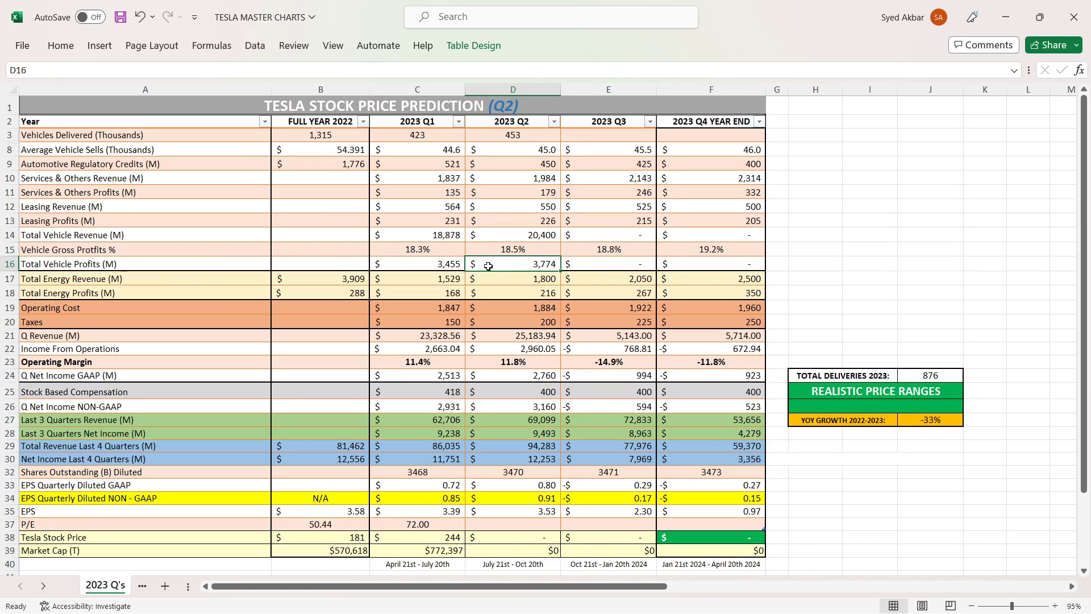
drag(495, 276, 493, 319)
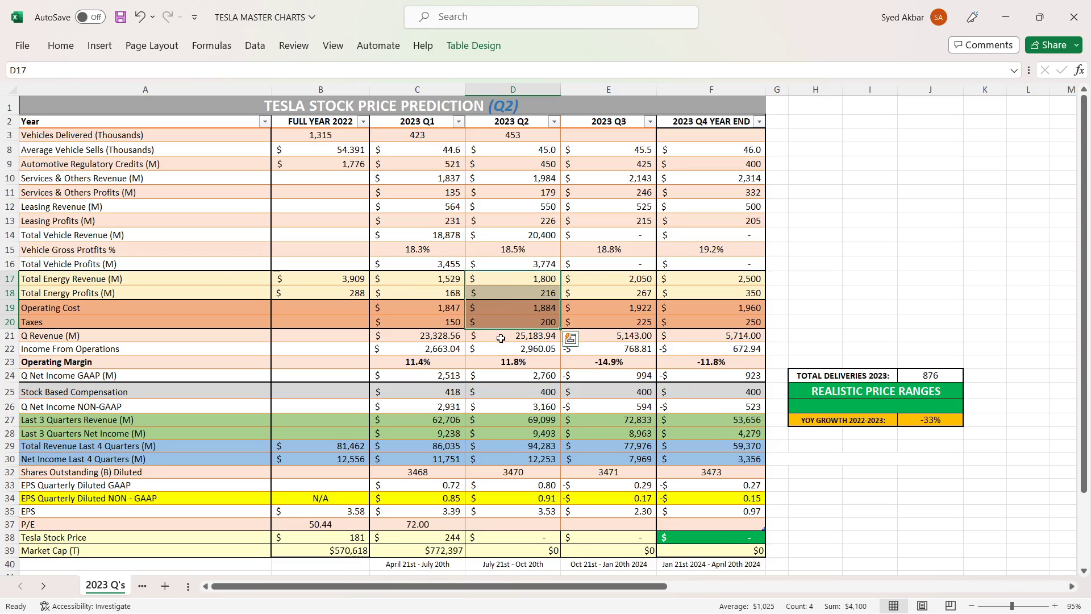
click(498, 338)
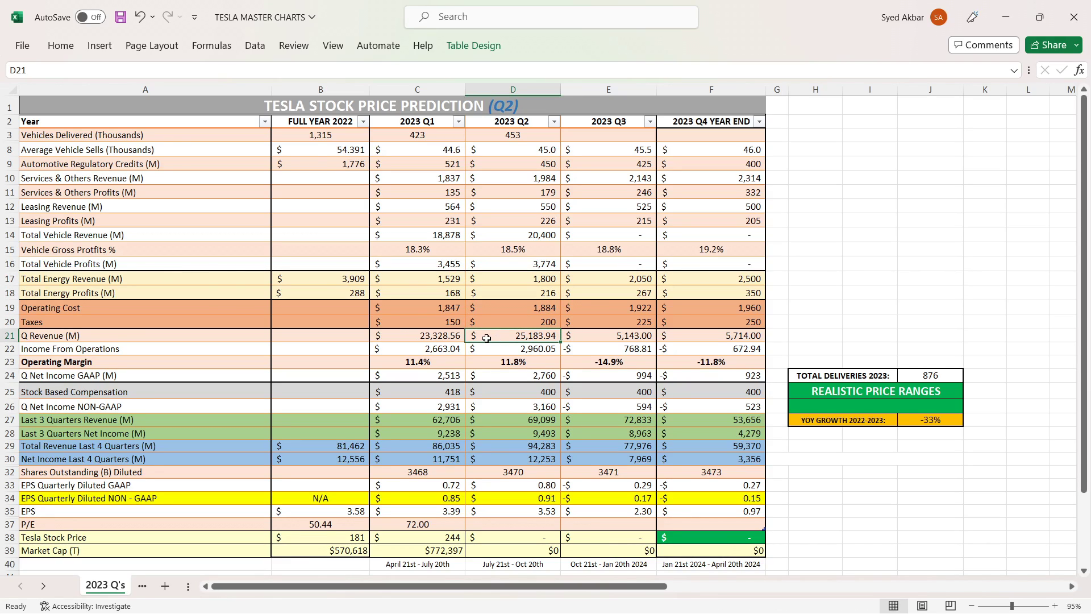
click(492, 348)
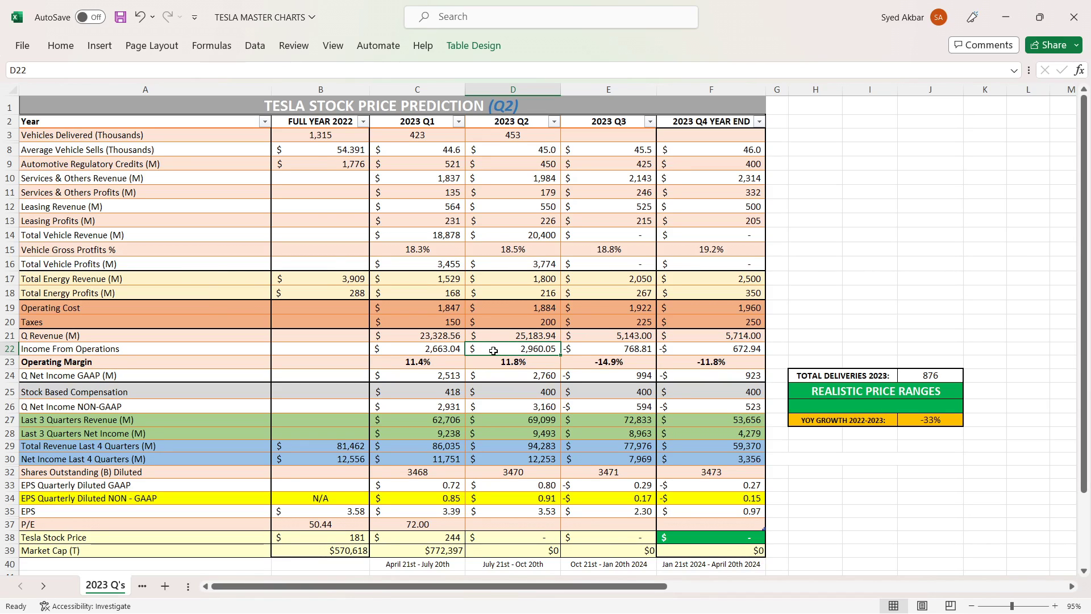
click(487, 363)
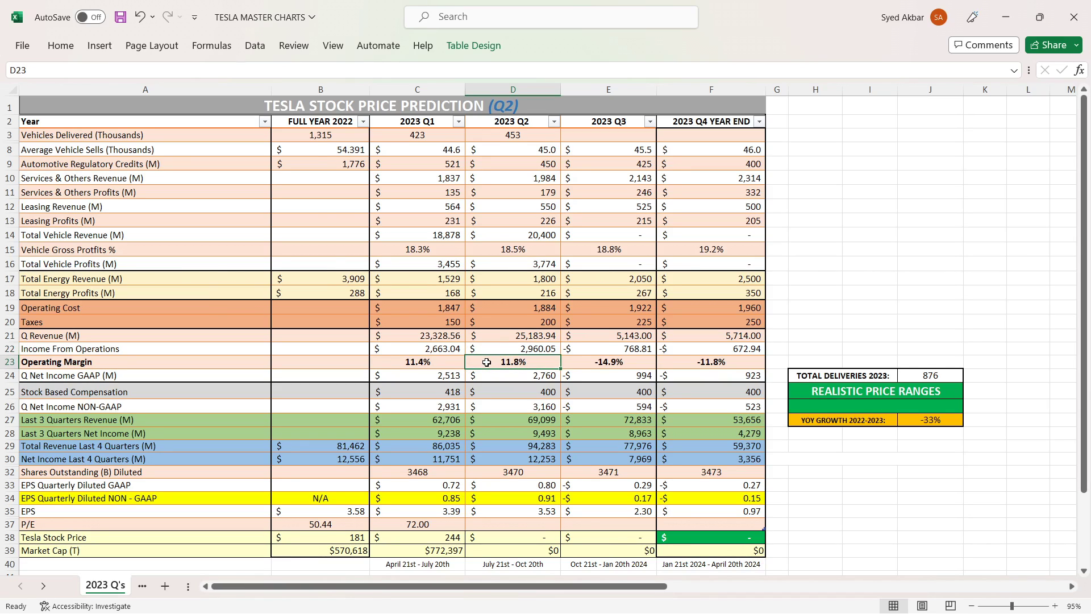
click(491, 374)
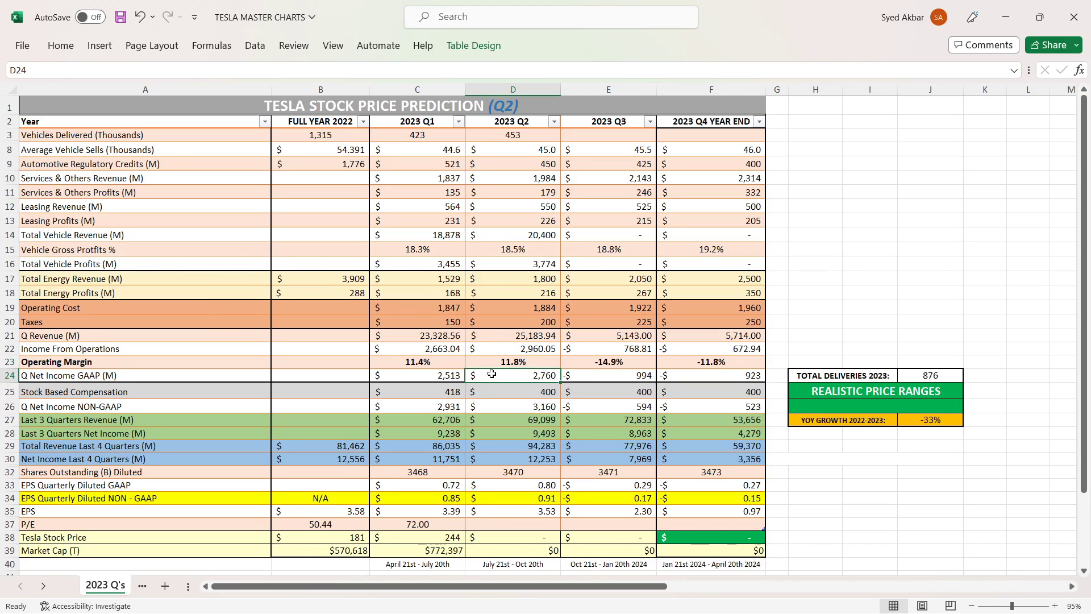
drag(492, 376, 495, 395)
click(492, 407)
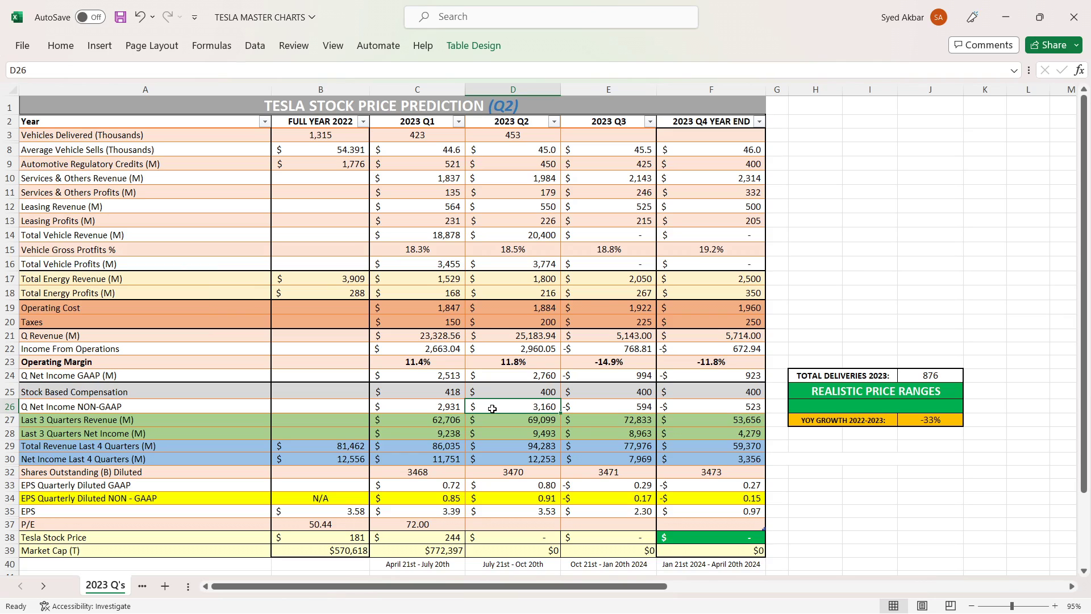
click(501, 500)
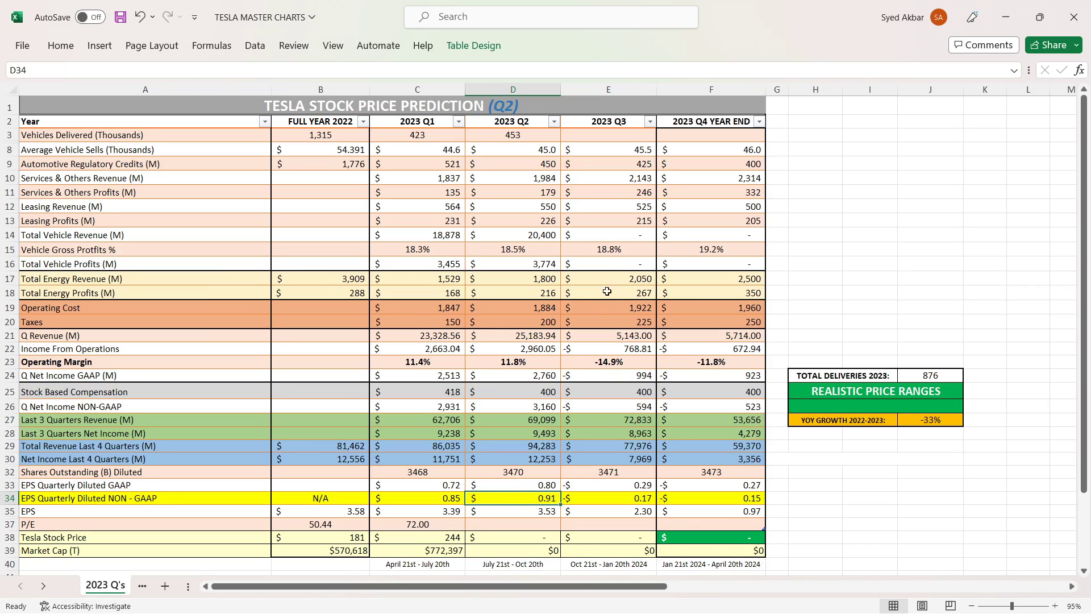
Step: Enter 490 as the 2023 Q3 vehicles delivered in thousands
click(630, 137)
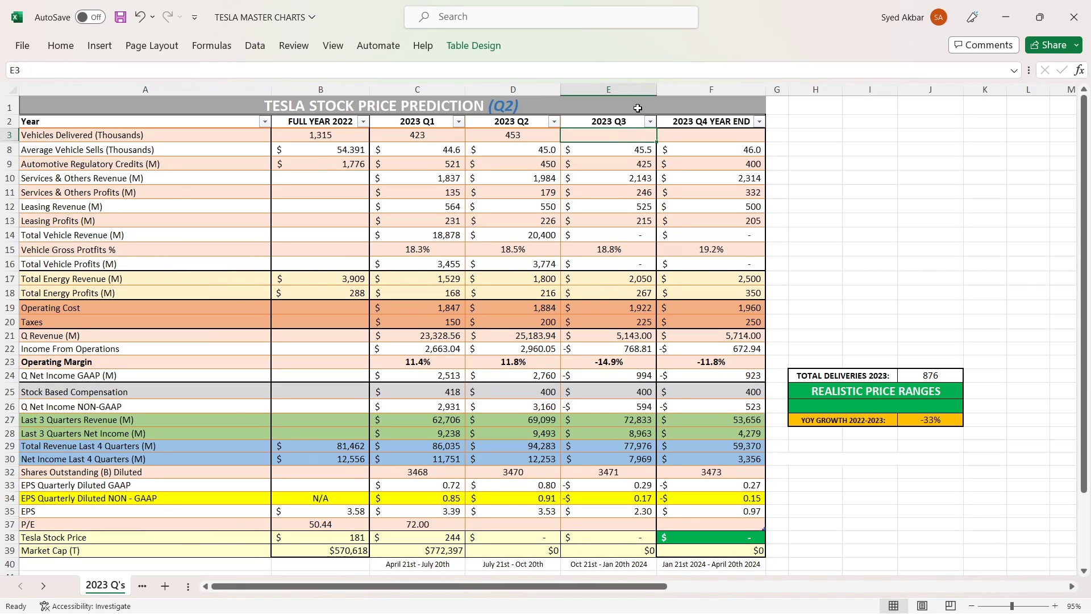
text(465)
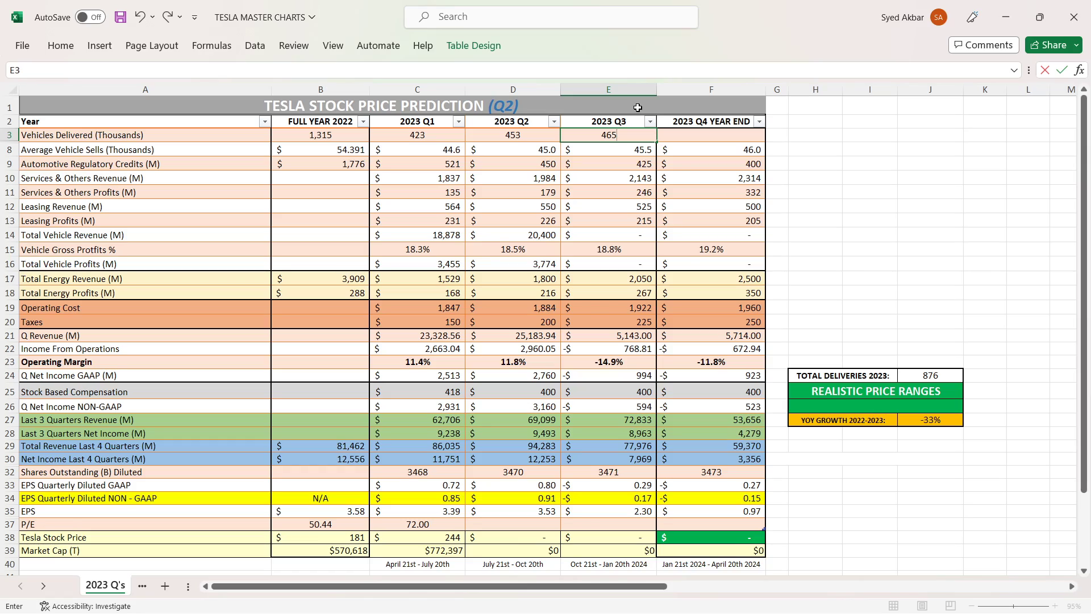
key(BackSpace)
key(BackSpace)
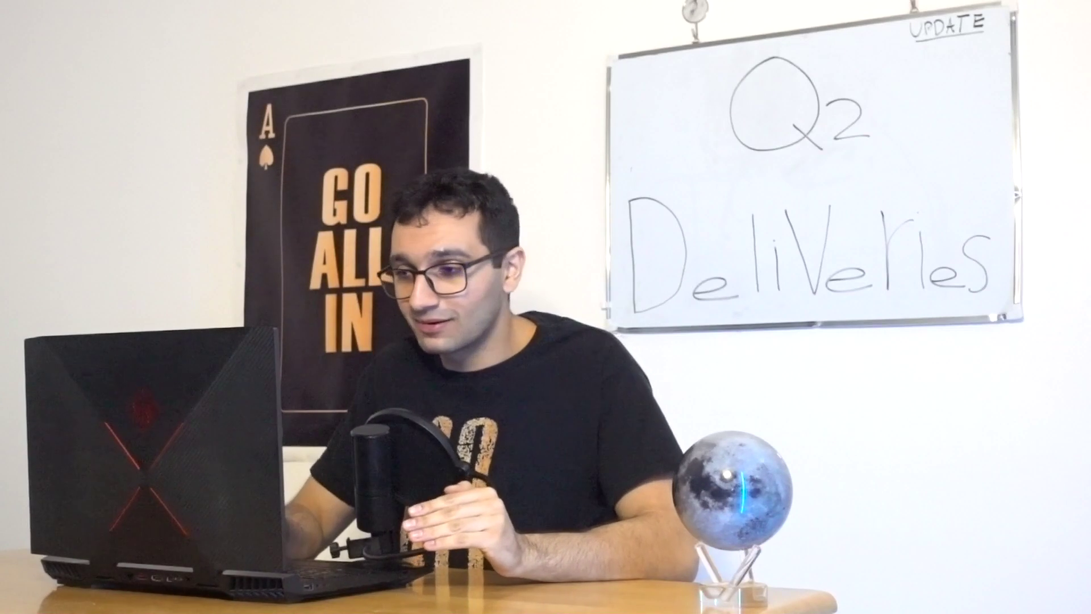
text(90)
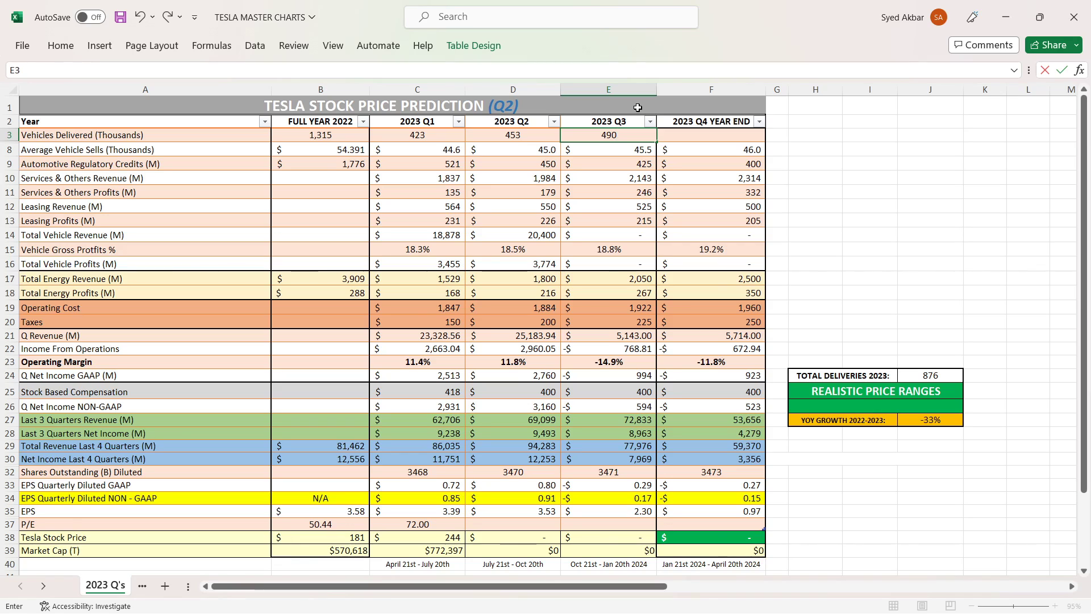
key(Return)
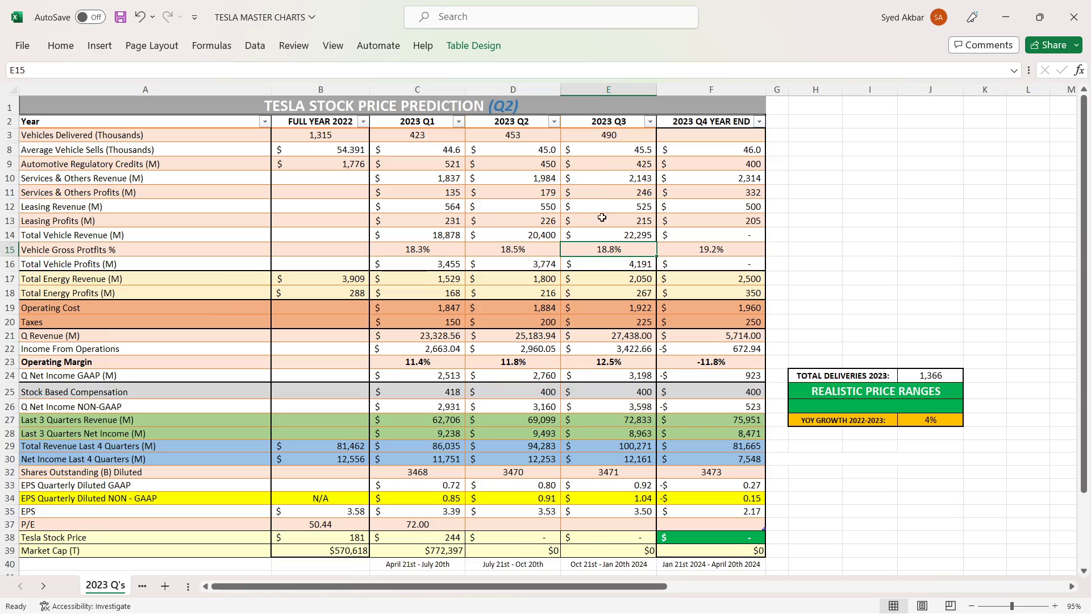
Step: Examine the 2023 Q3 column from total vehicle revenue through operating margin and net income to the quarterly diluted non-GAAP EPS
drag(599, 237, 597, 246)
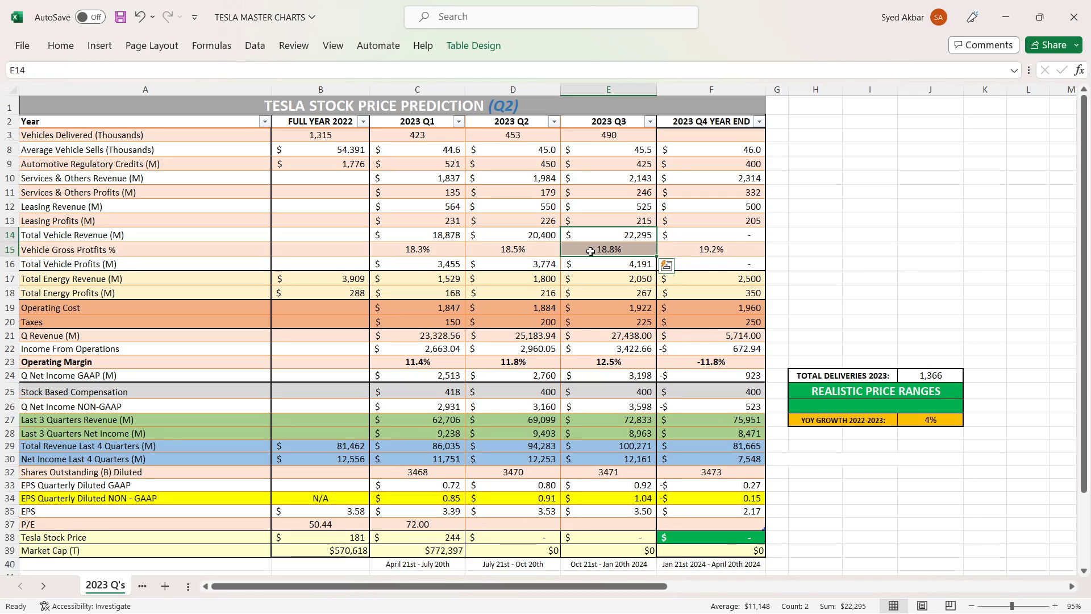
click(589, 262)
drag(589, 275, 592, 320)
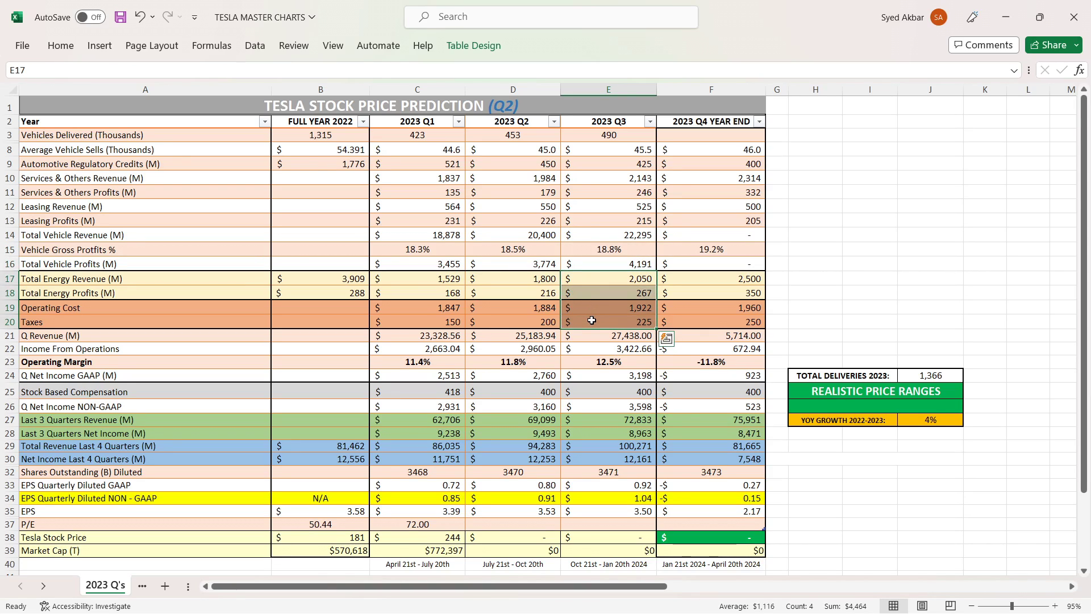
click(592, 337)
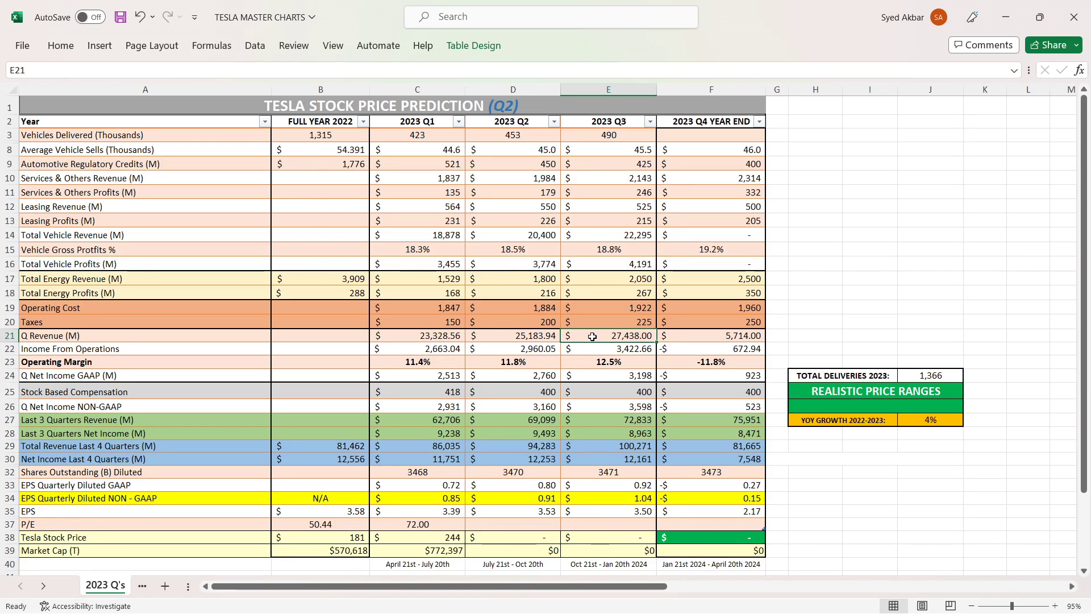
click(591, 345)
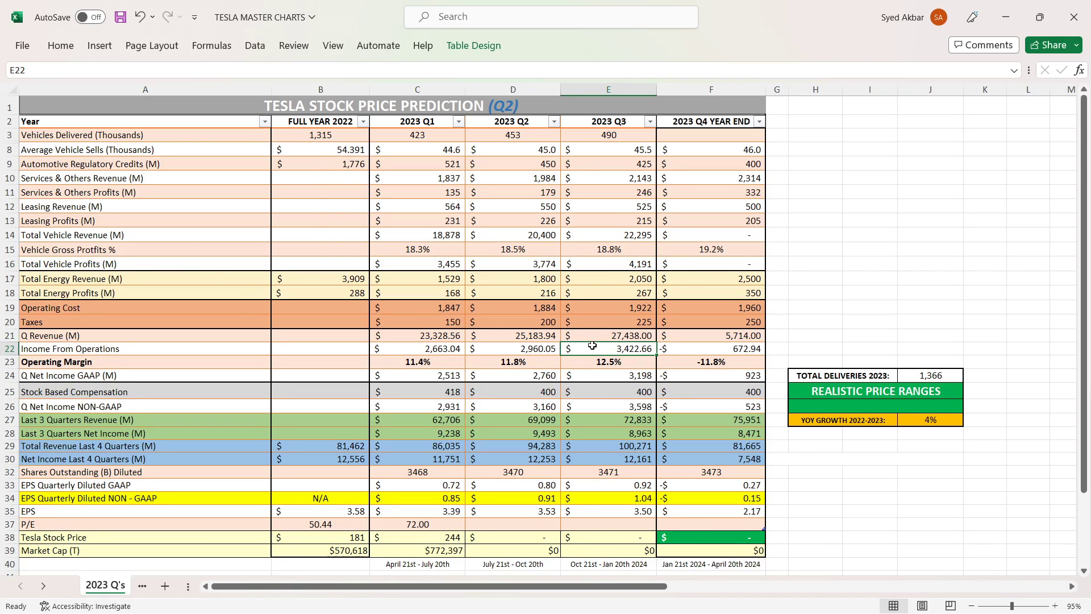
click(585, 360)
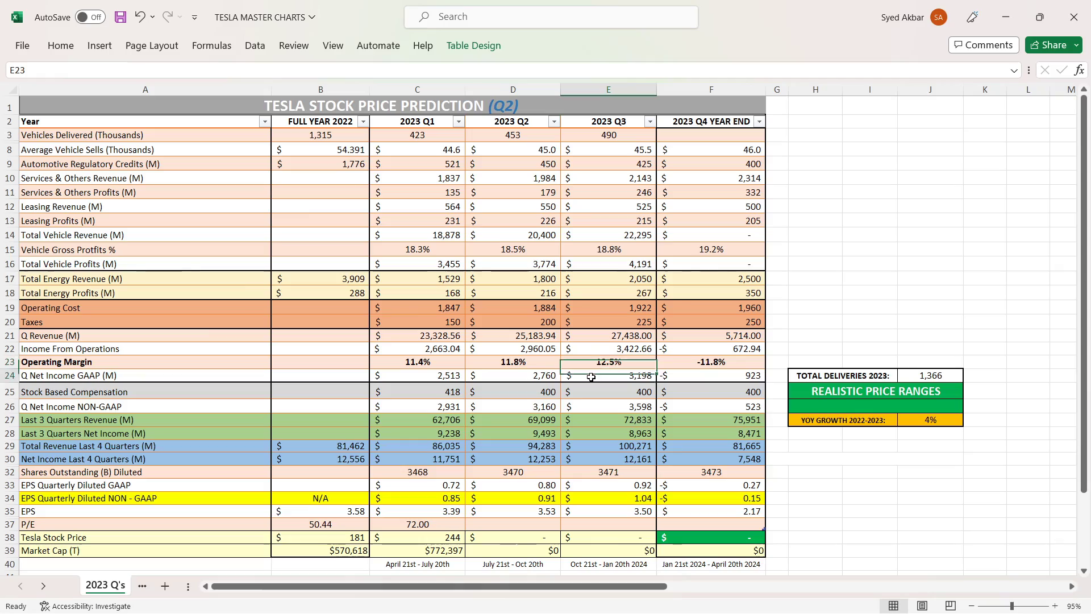
click(591, 376)
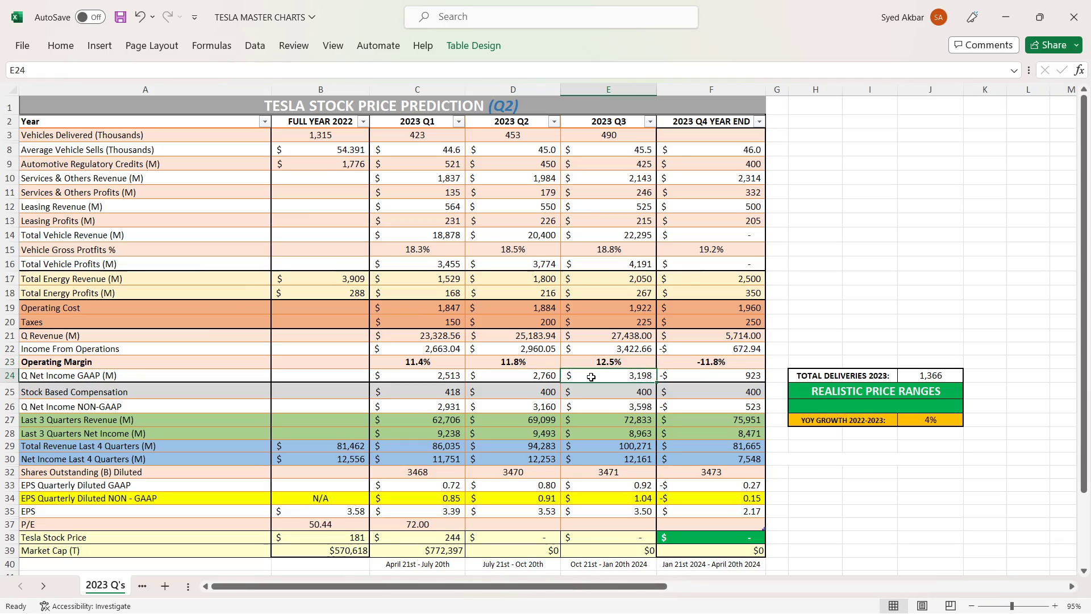
click(593, 387)
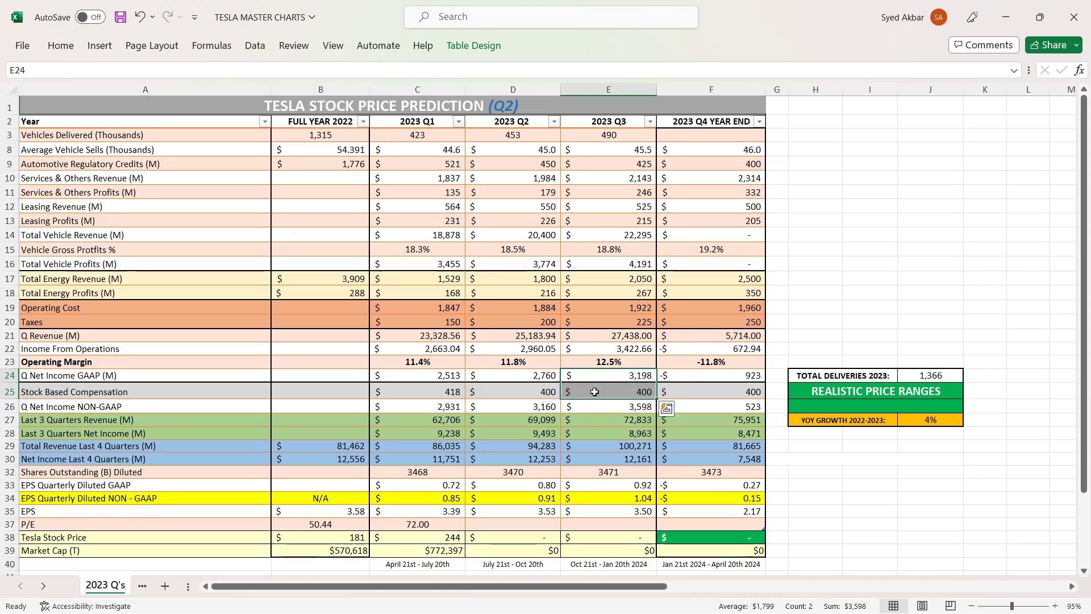
click(592, 408)
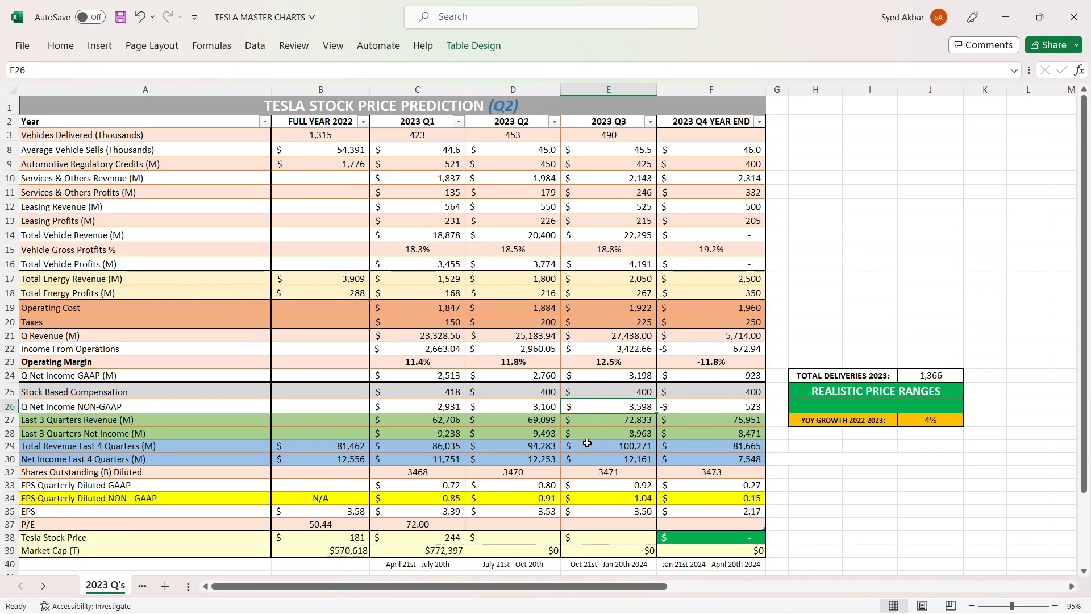
click(589, 498)
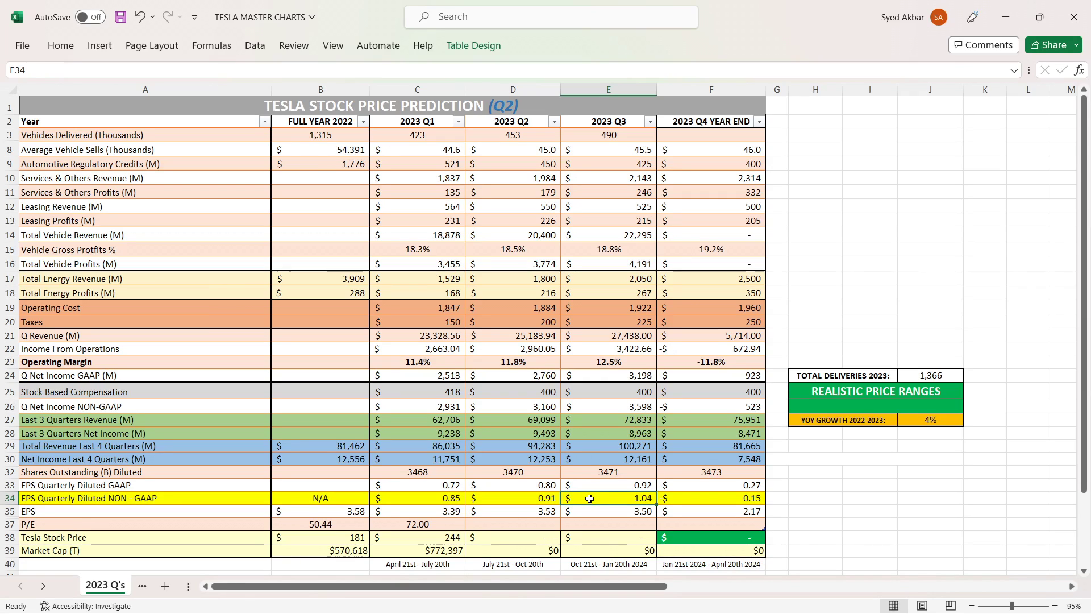
Step: Enter 525 as the 2023 Q4 year-end vehicles delivered in thousands
click(647, 136)
click(676, 137)
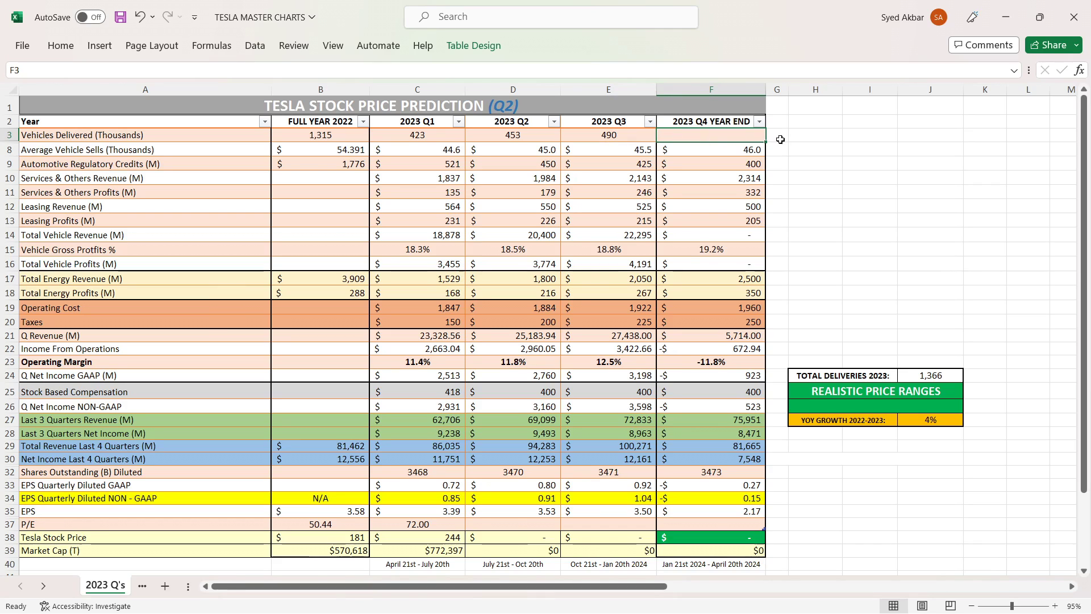
text(525)
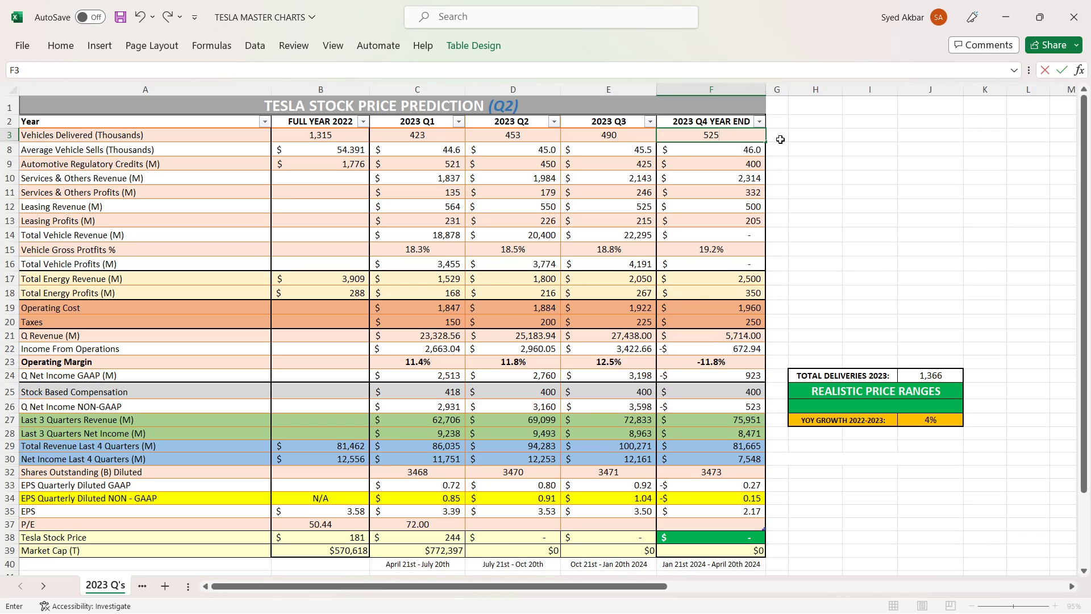
key(Return)
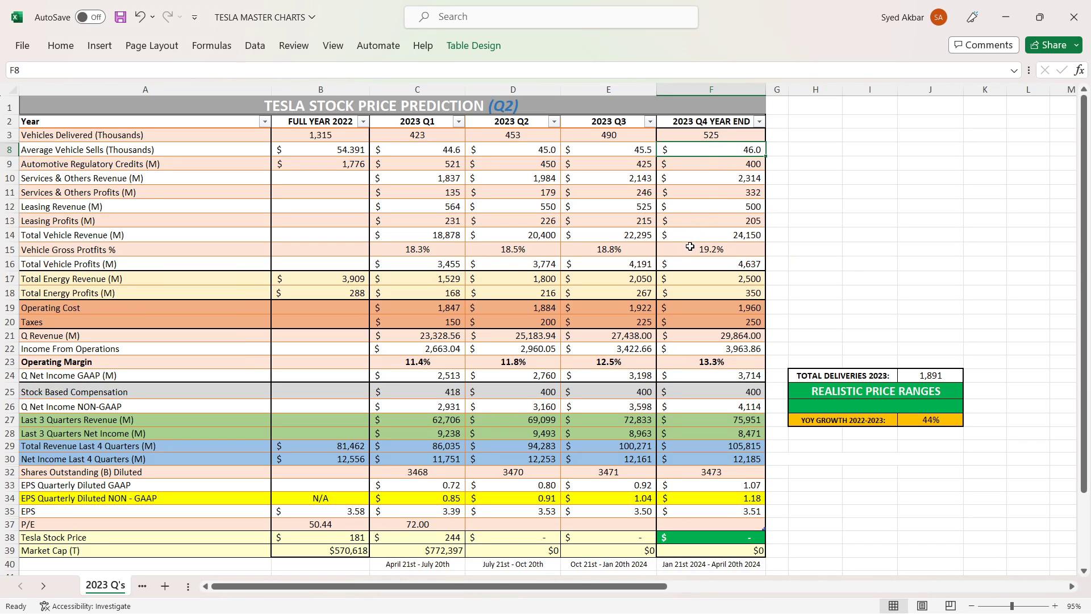
Step: Examine the 2023 Q4 year-end column from vehicle gross profit percentage through revenue, operating margin and net income to EPS
click(689, 247)
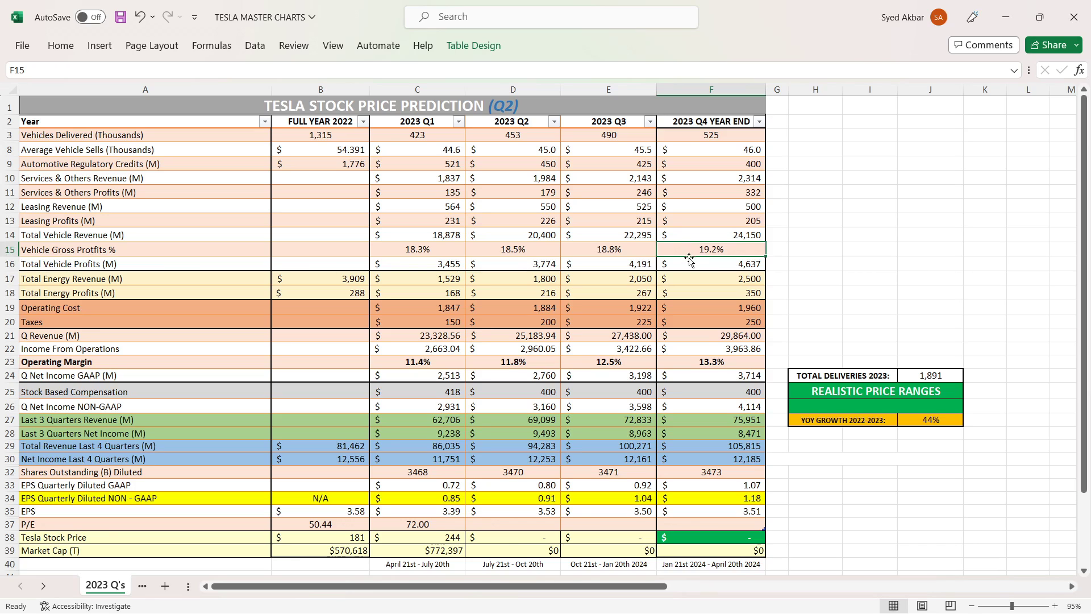
click(691, 262)
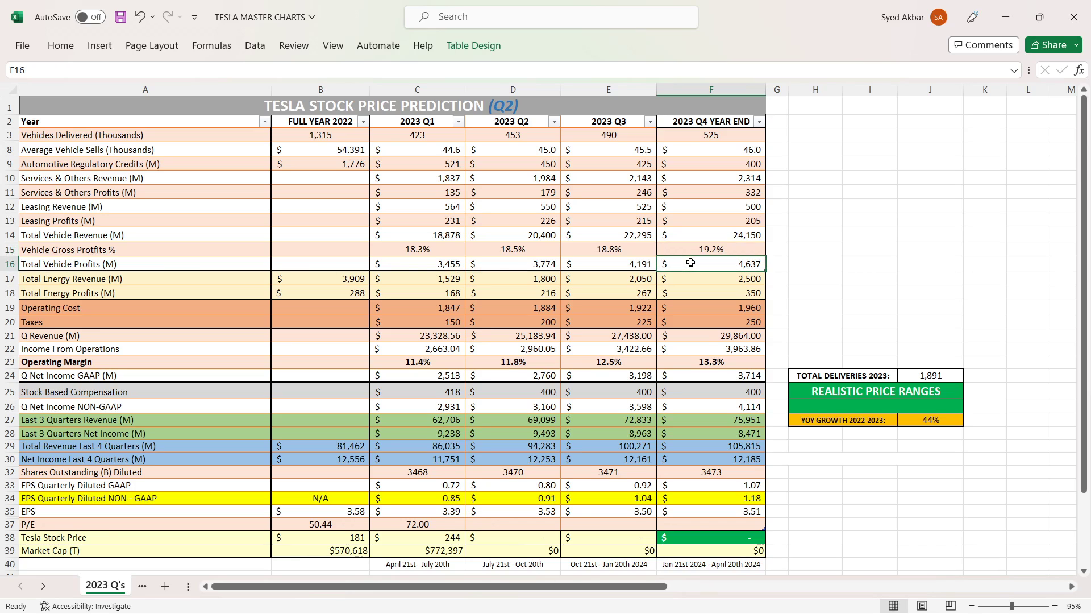
drag(690, 275, 687, 321)
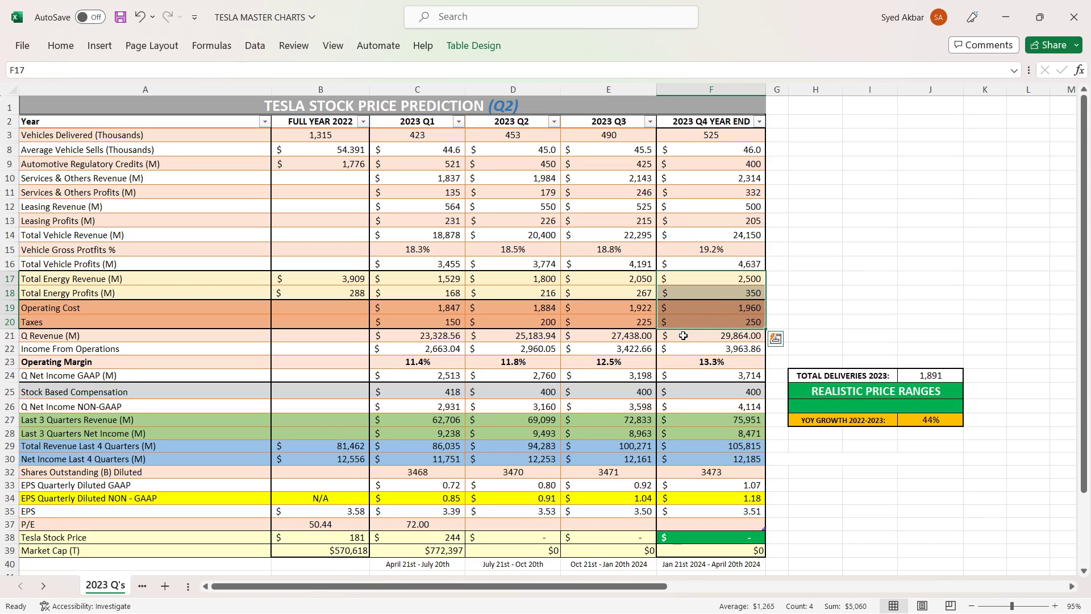
click(683, 336)
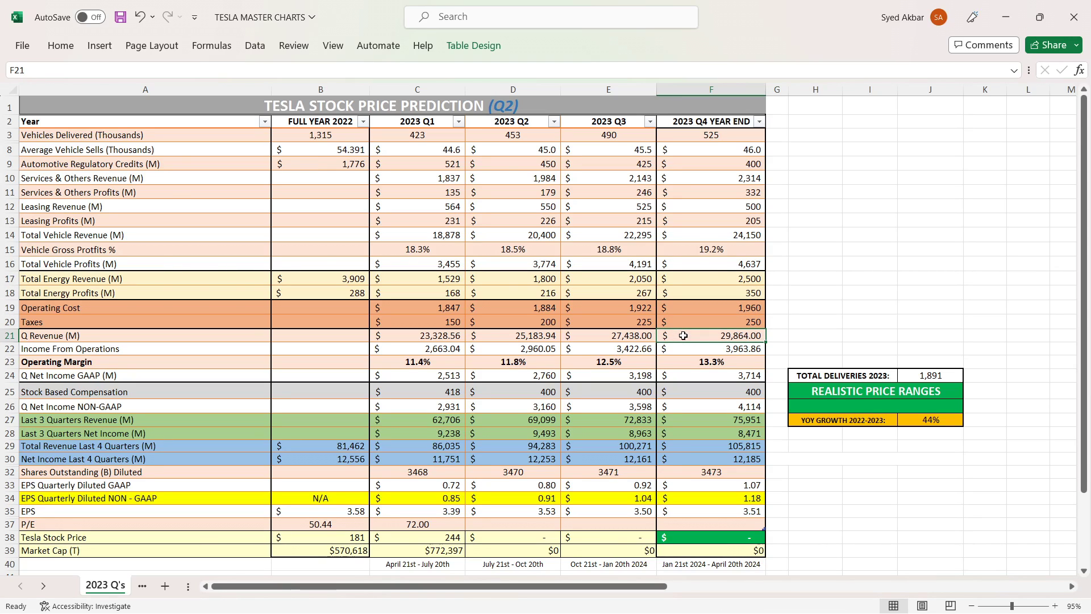
click(683, 348)
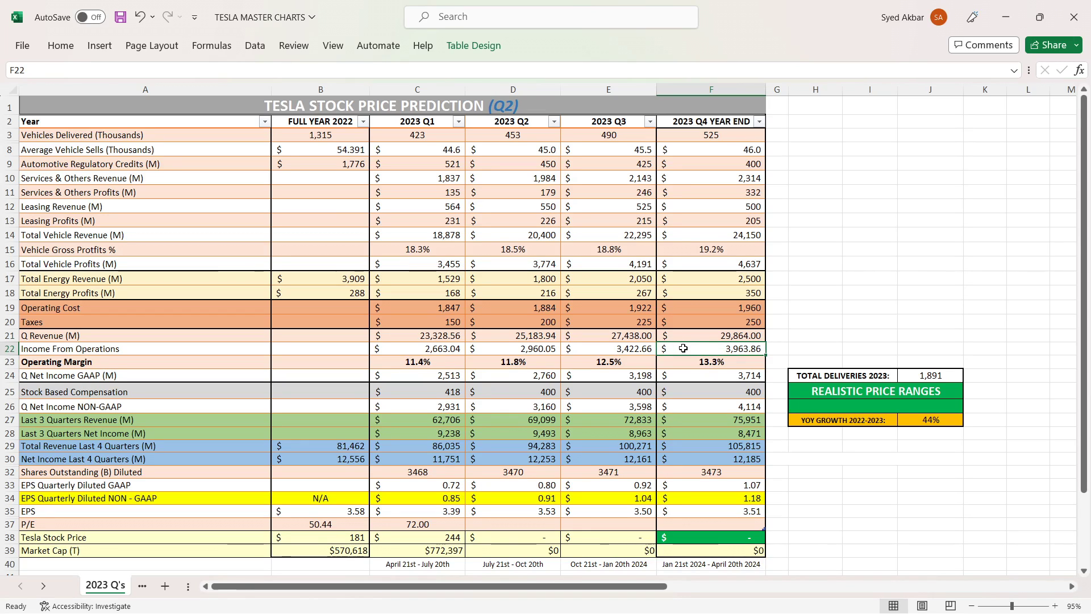
click(679, 362)
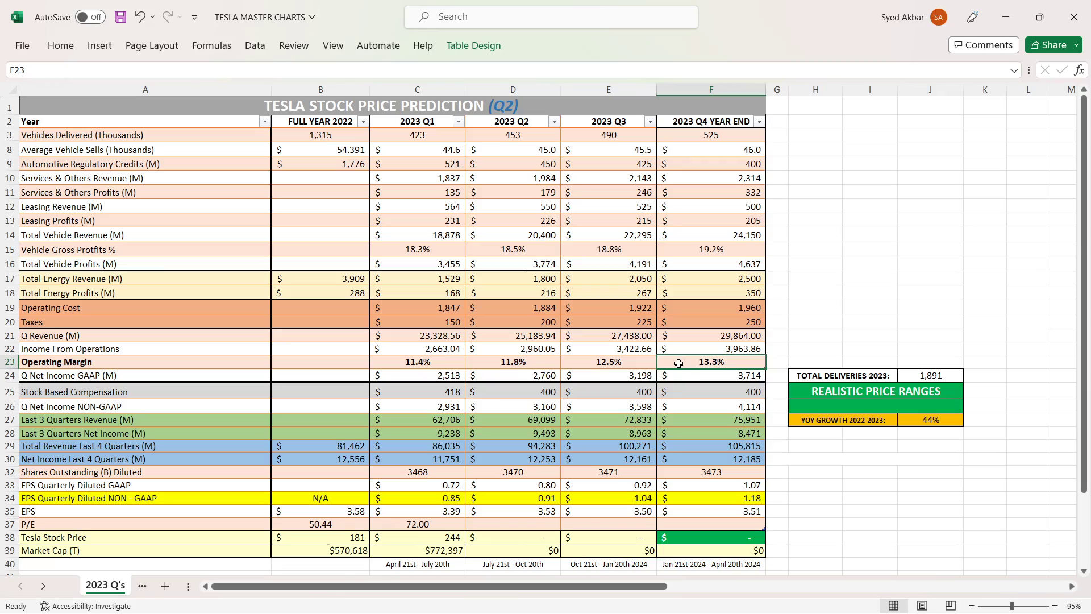
click(681, 374)
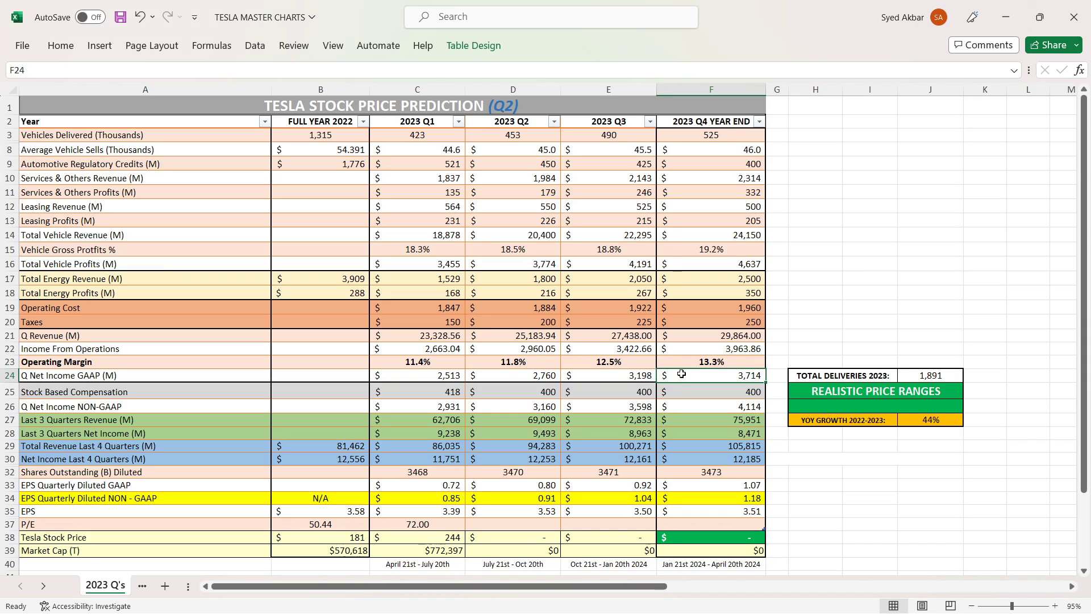
click(681, 391)
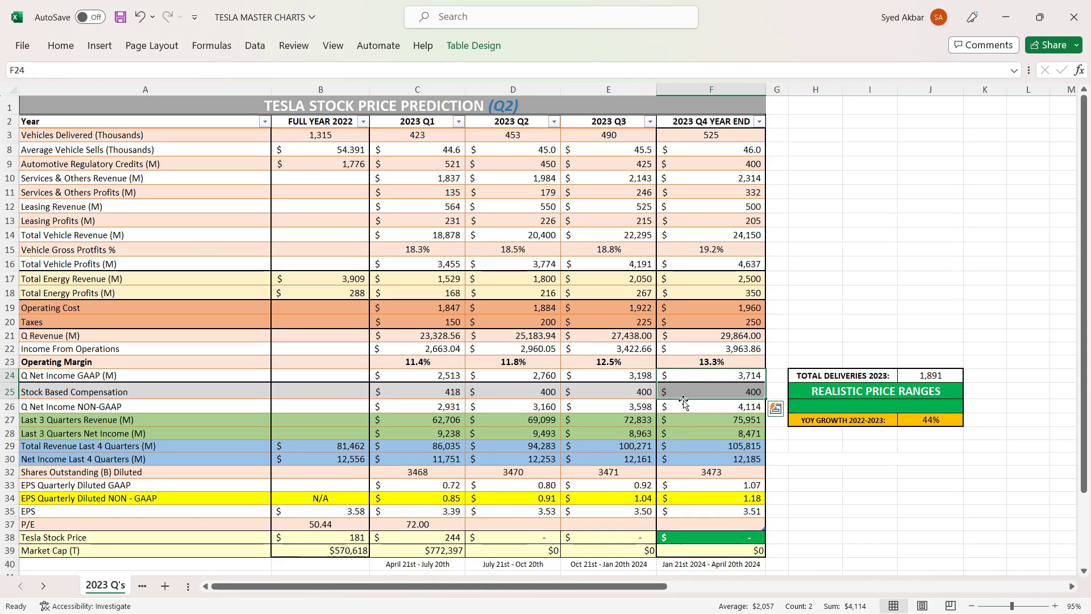
click(683, 402)
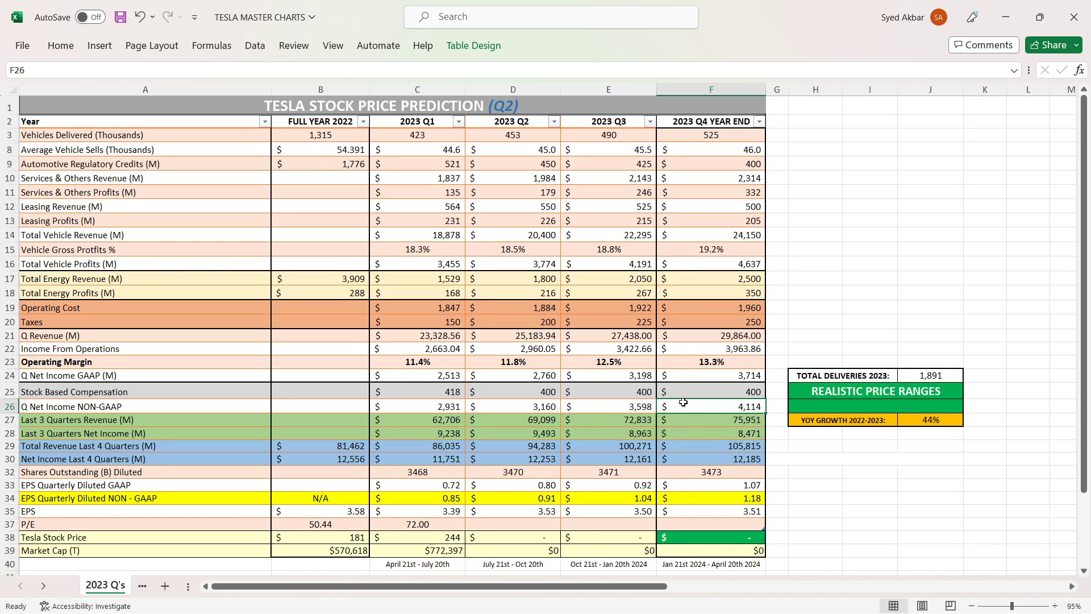
click(697, 456)
click(702, 495)
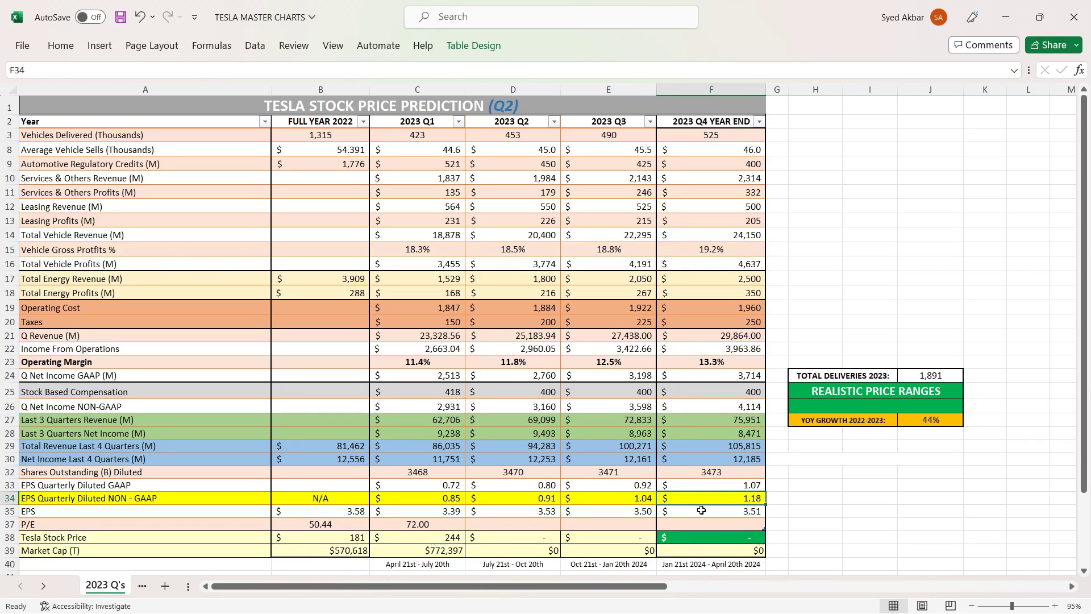
click(702, 512)
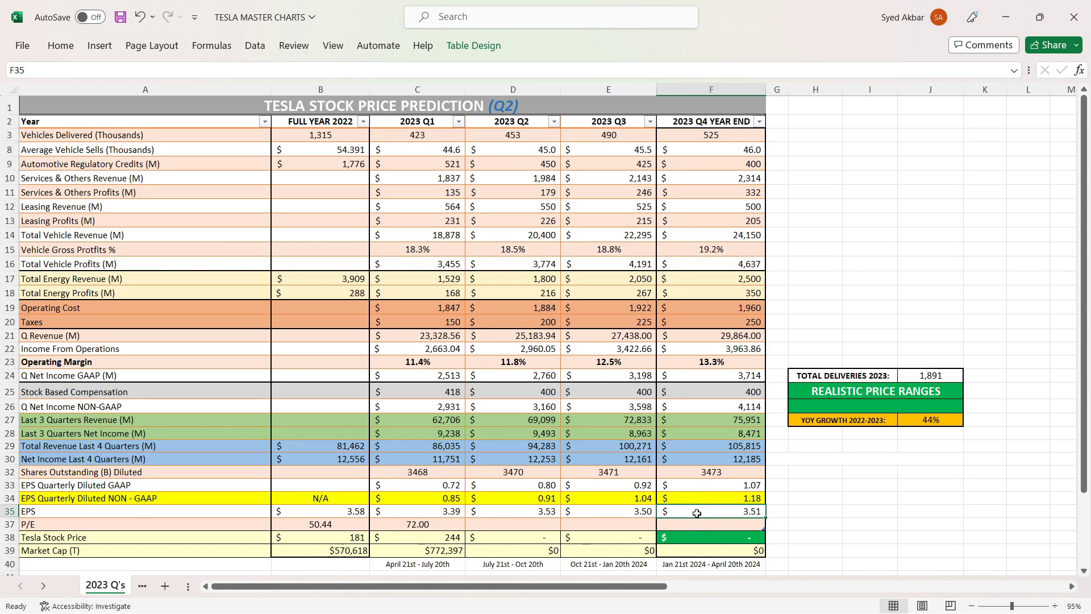
ctrl+click(344, 511)
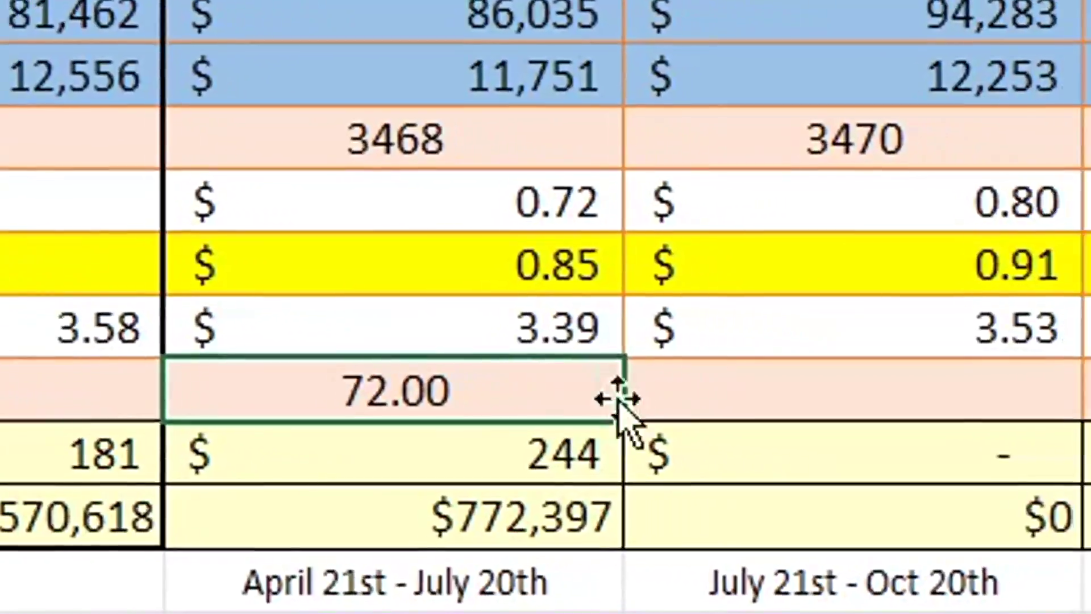
Step: Try P/E ratios of 70, 75, 80 and again 75 for 2023 Q2 to compare the resulting stock prices
click(923, 388)
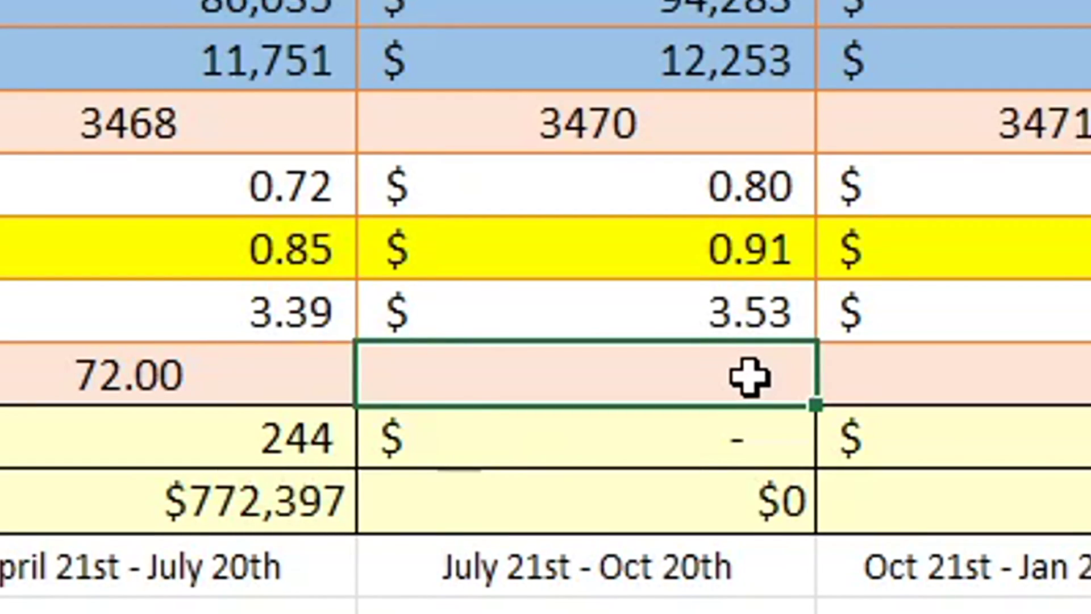
text(70)
key(Return)
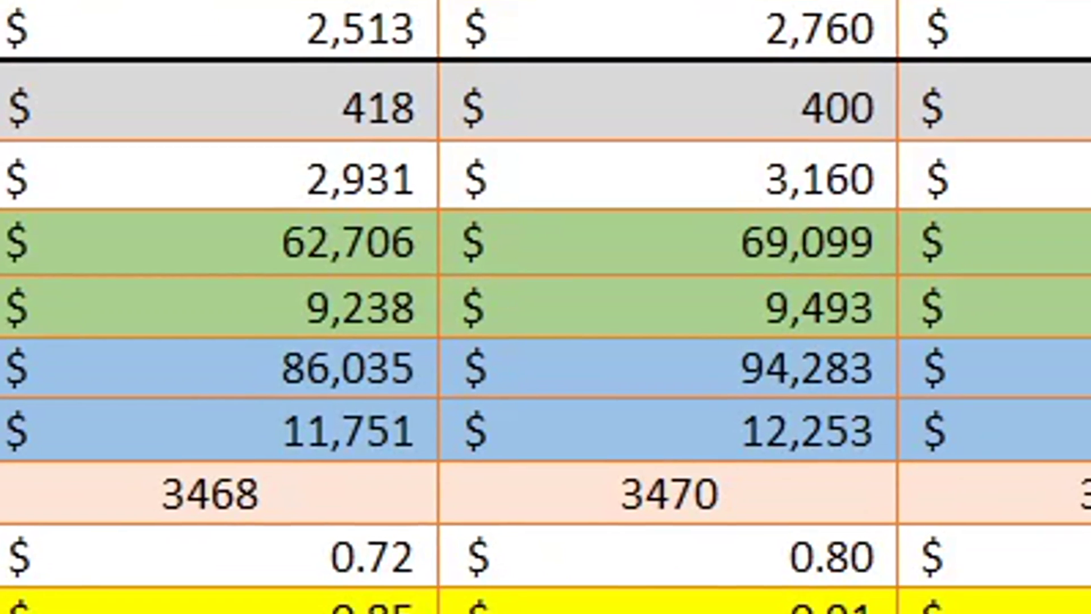
click(759, 407)
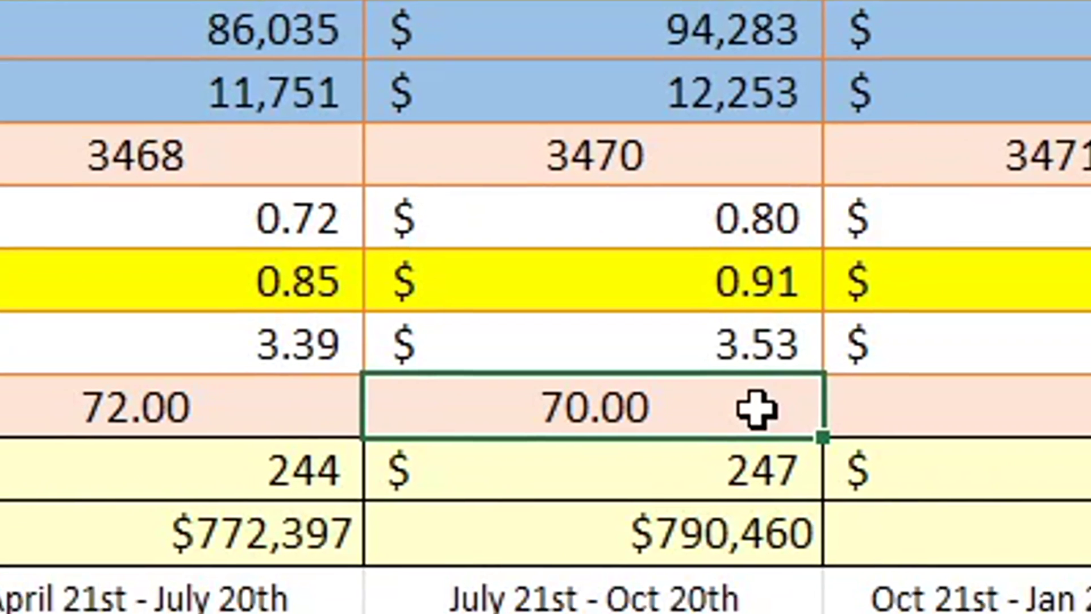
text(75)
key(Return)
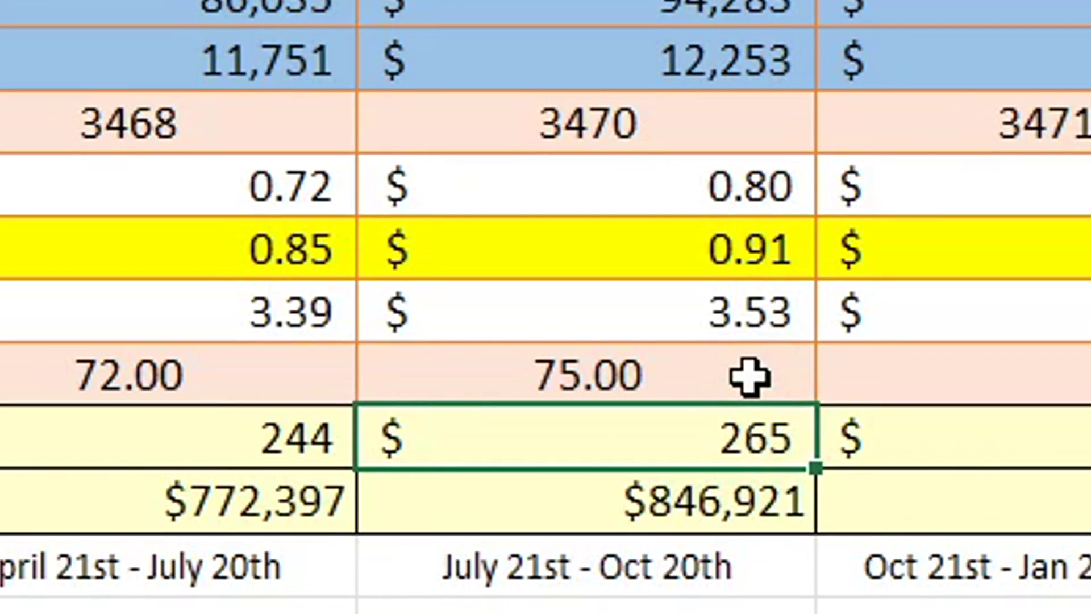
click(750, 377)
text(8)
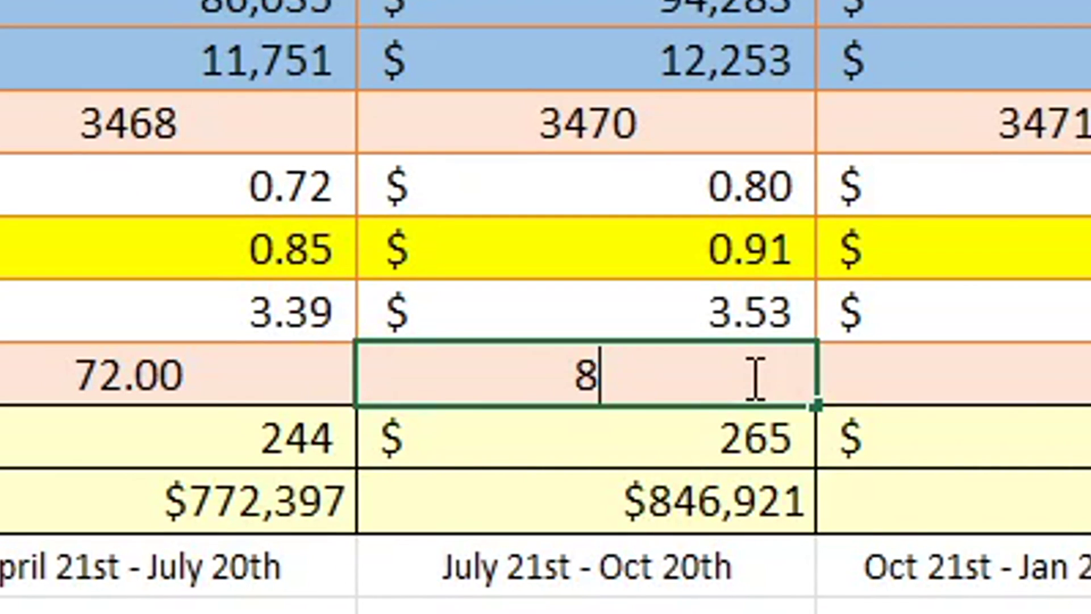
text(0)
key(Return)
click(750, 378)
text(75)
key(Return)
Step: Set the 2023 Q2 P/E ratio to 74
click(750, 378)
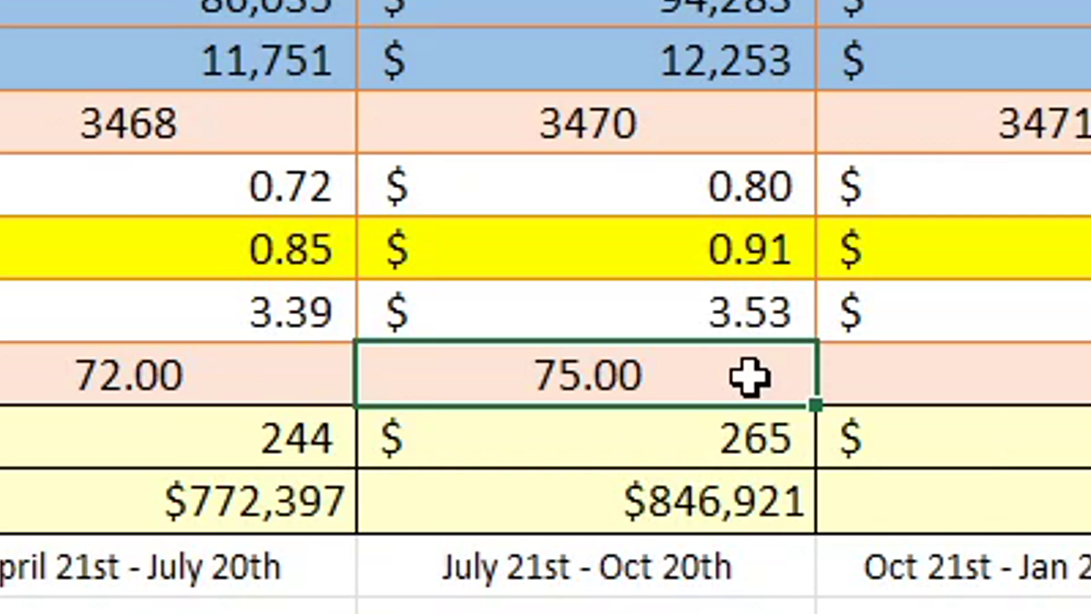
text(74)
key(ctrl+Return)
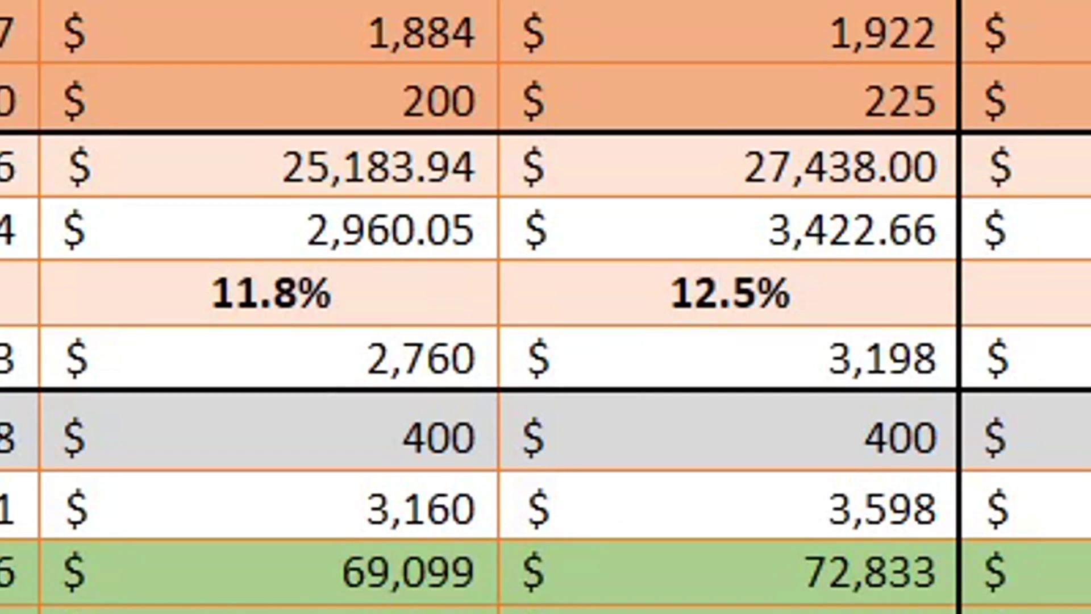
Step: Try a P/E ratio of 75 for 2023 Q3 and compare the Q2 and Q3 EPS
drag(477, 309, 872, 295)
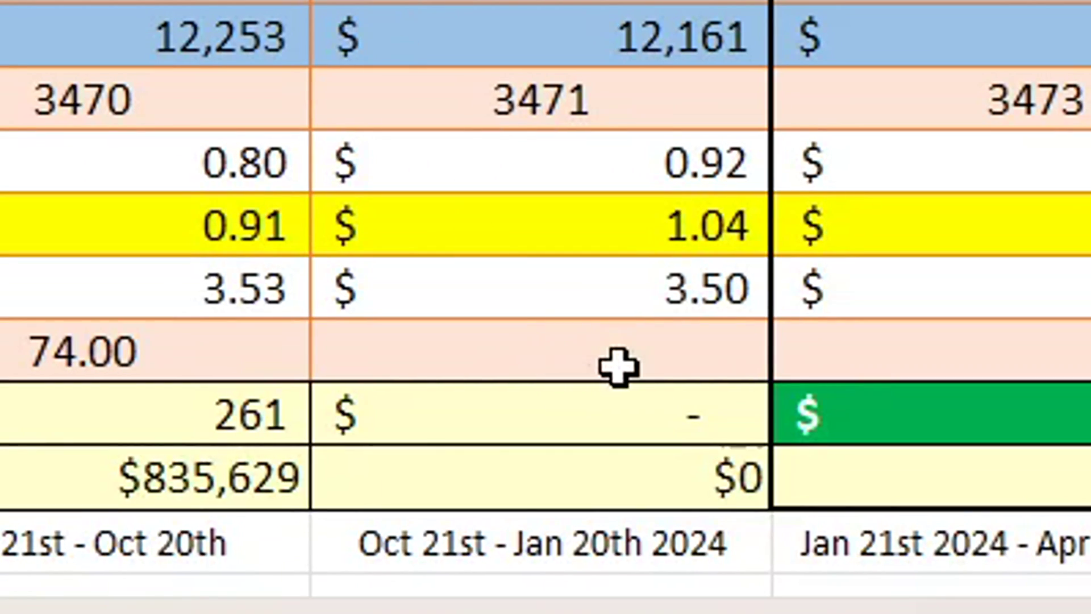
click(637, 364)
text(75)
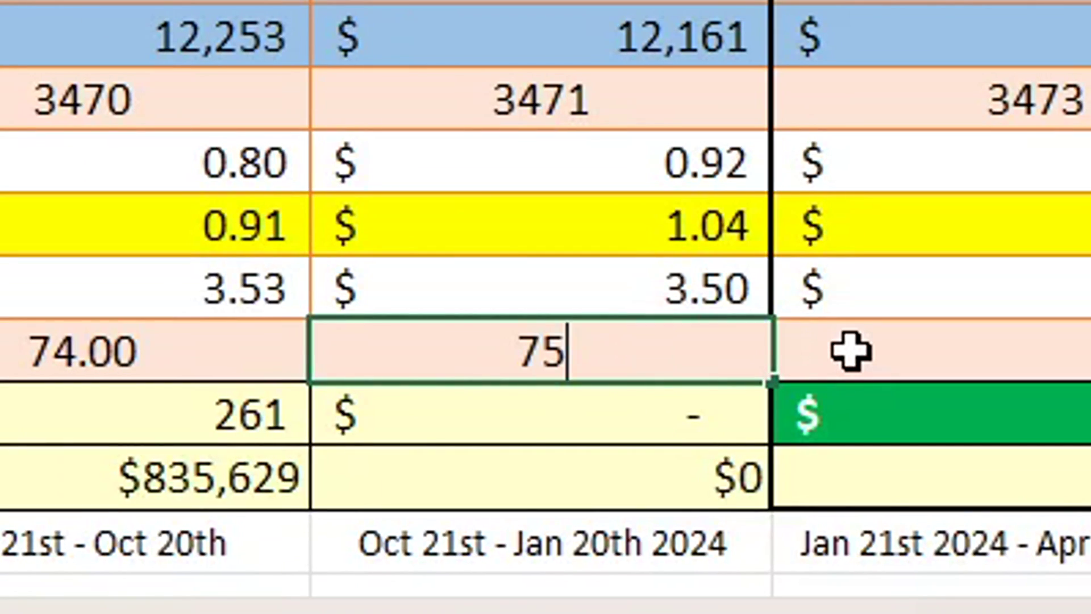
key(Return)
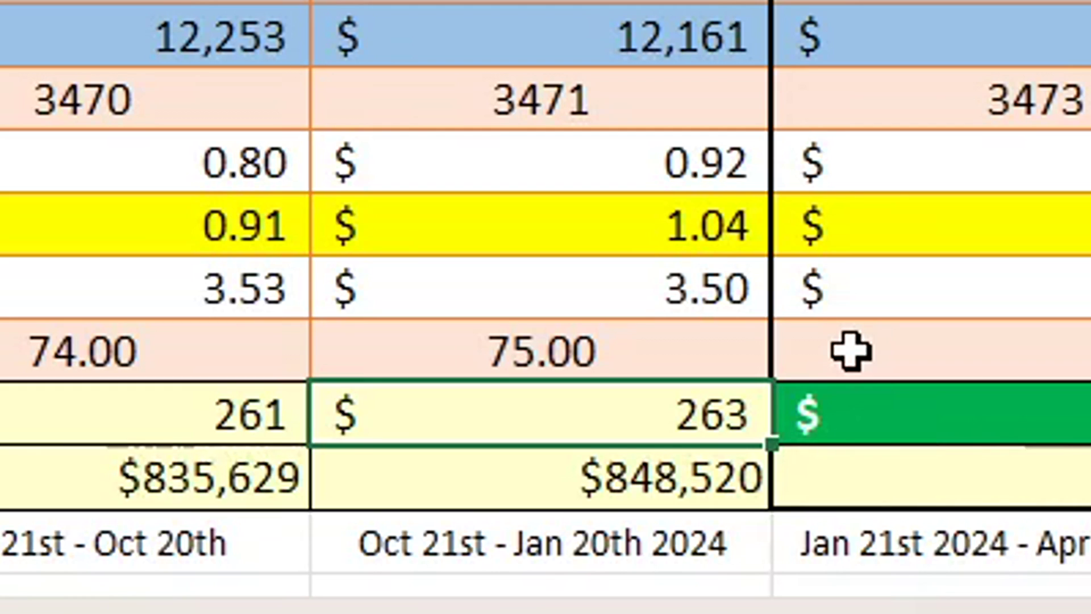
key(Up)
key(Up)
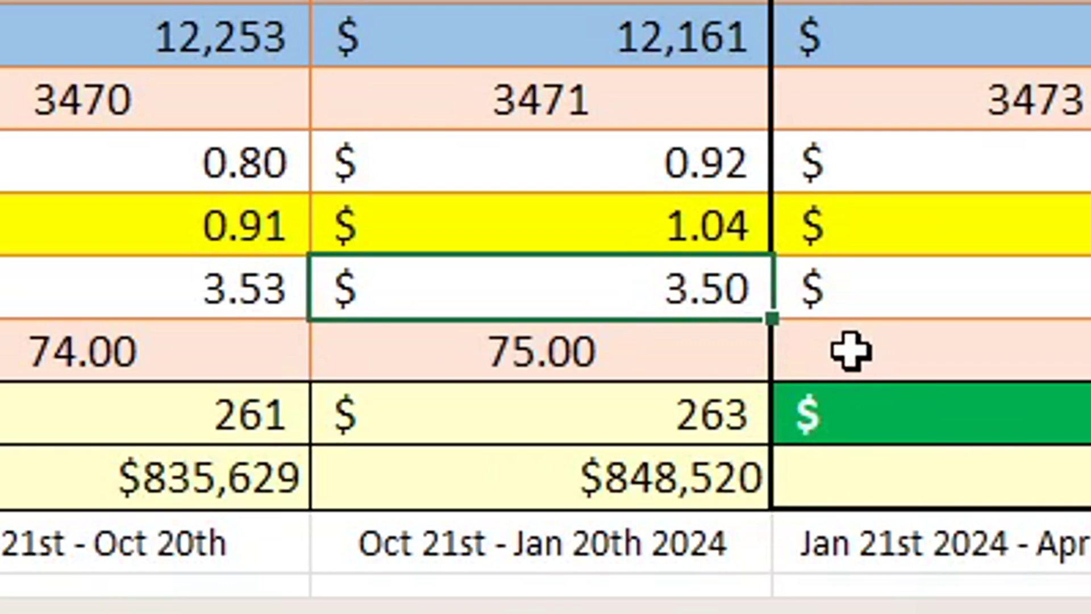
drag(194, 291, 349, 293)
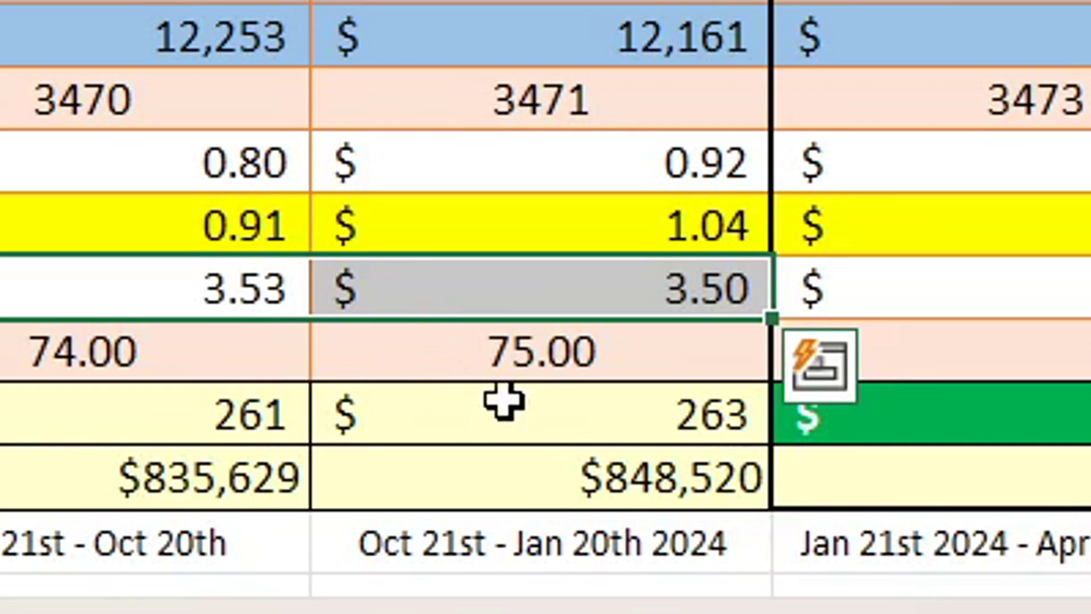
Step: Set the 2023 Q3 P/E ratio to 80
click(684, 343)
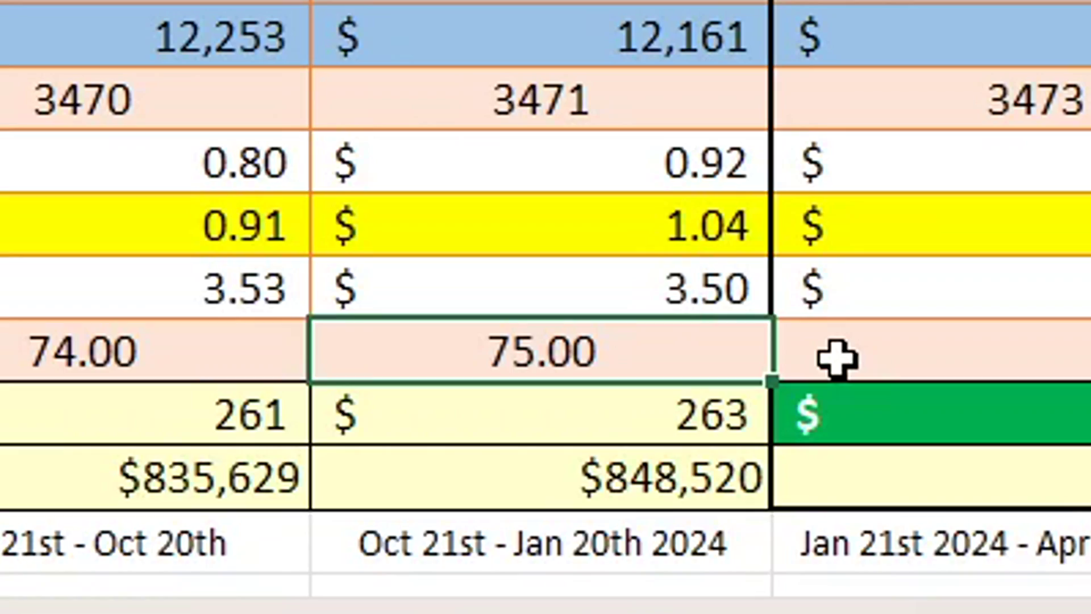
text(80)
key(Return)
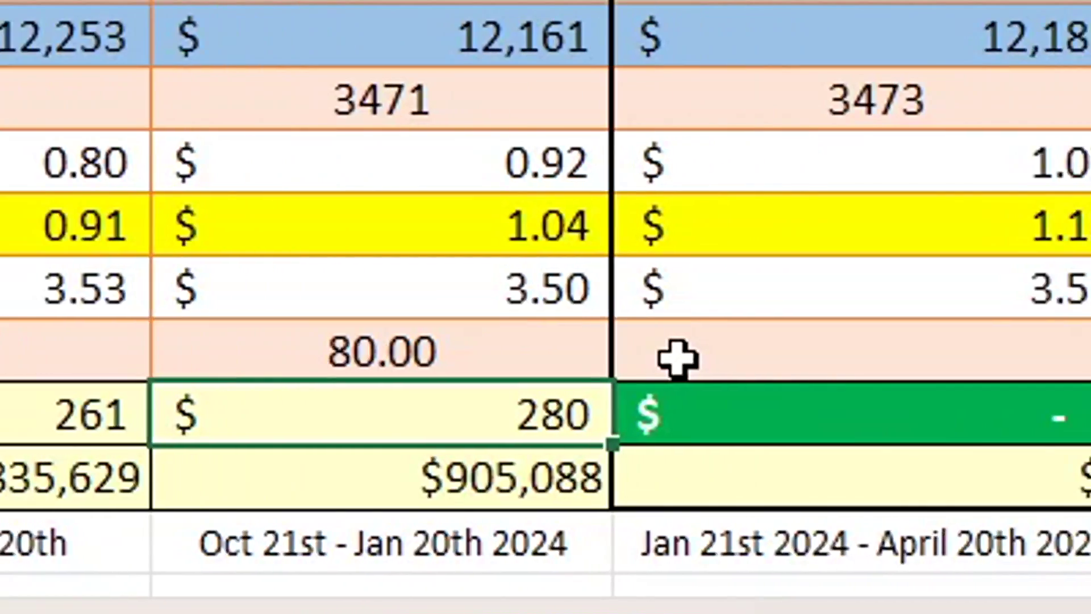
Step: Compare the Q3 and Q4 EPS and try P/E ratios of 80 and 85 for 2023 Q4 year end
click(440, 357)
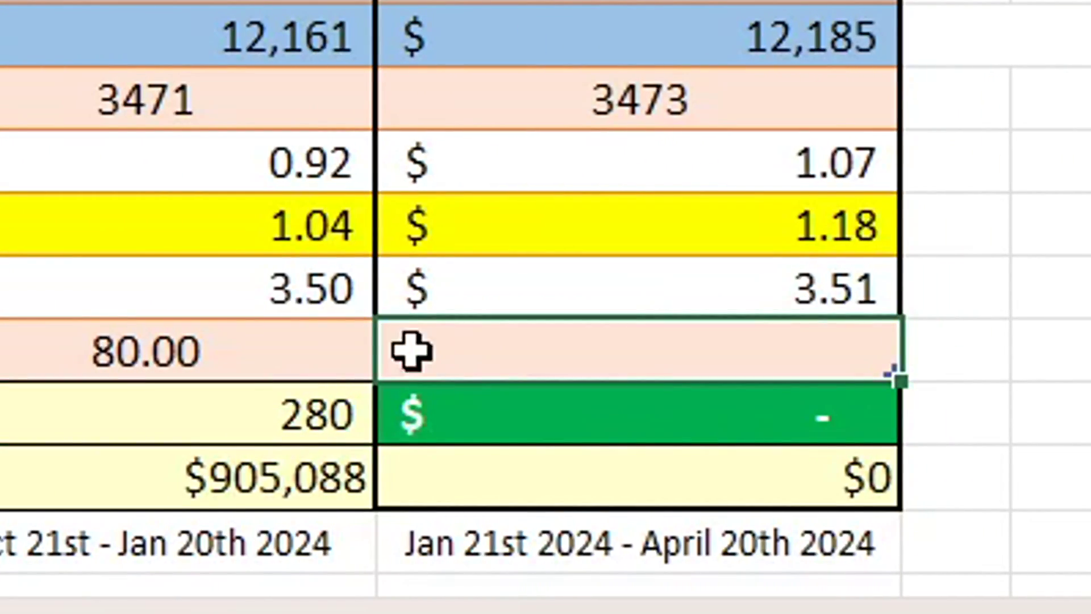
drag(256, 284, 446, 287)
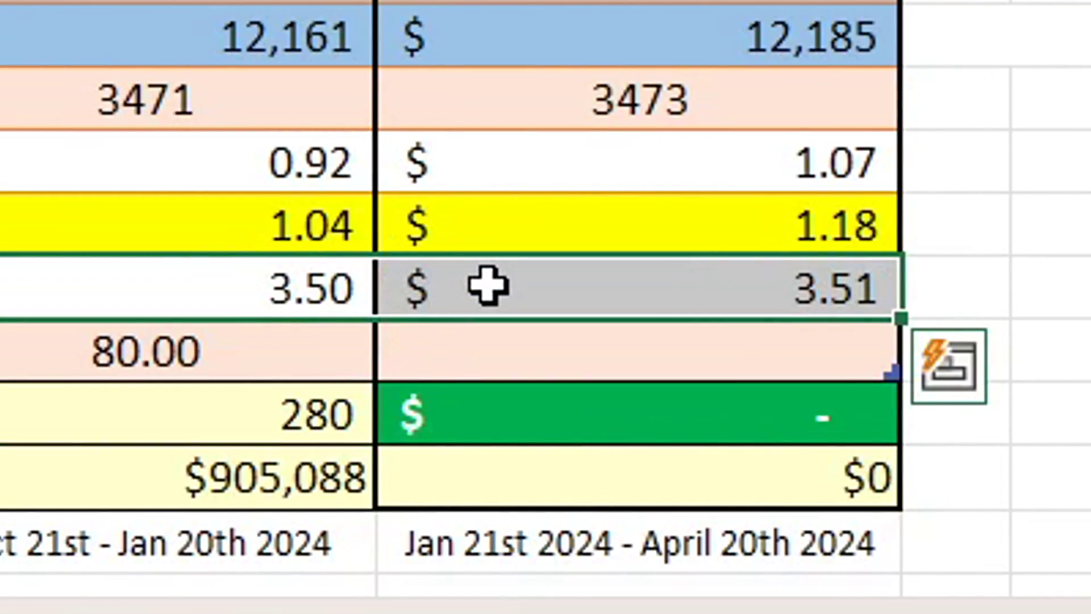
click(764, 361)
text(80)
key(Return)
key(Up)
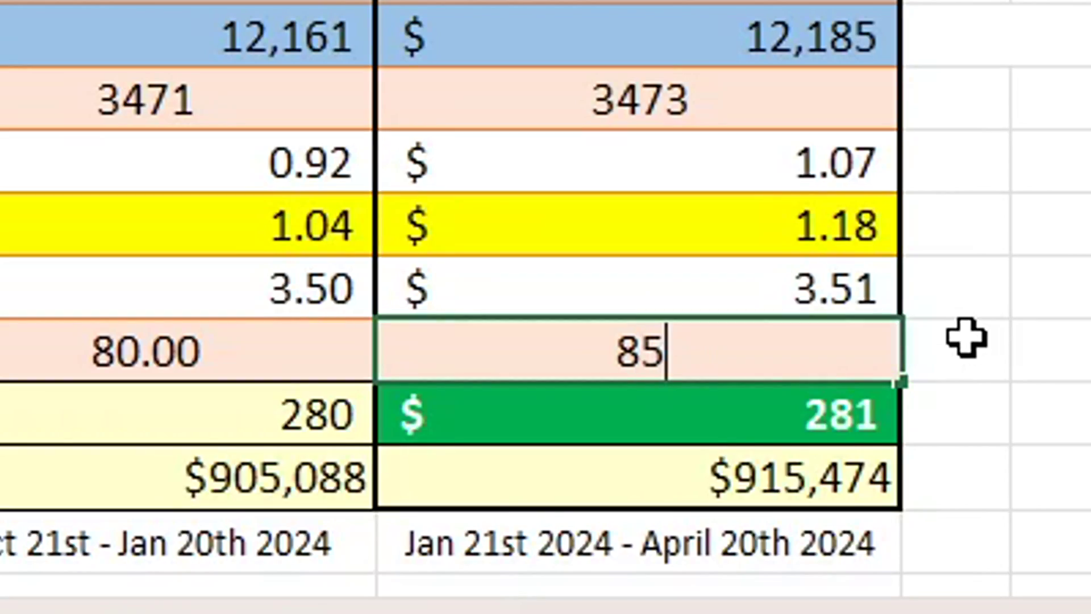
key(Return)
key(Up)
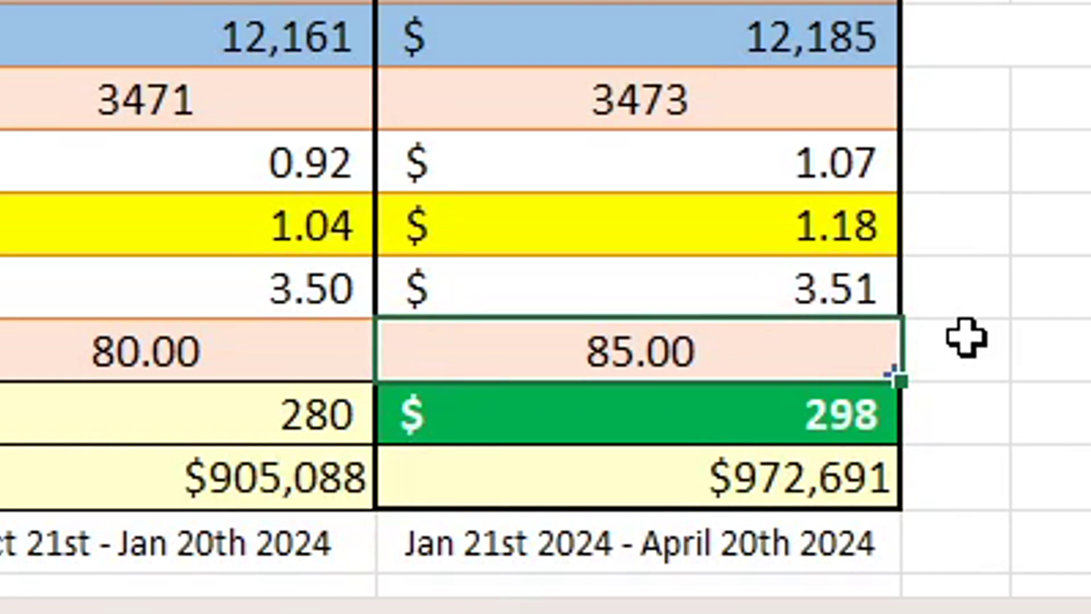
Step: Try higher P/E ratios of 90 and 100 for 2023 Q4 year end
text(90)
key(Return)
key(Up)
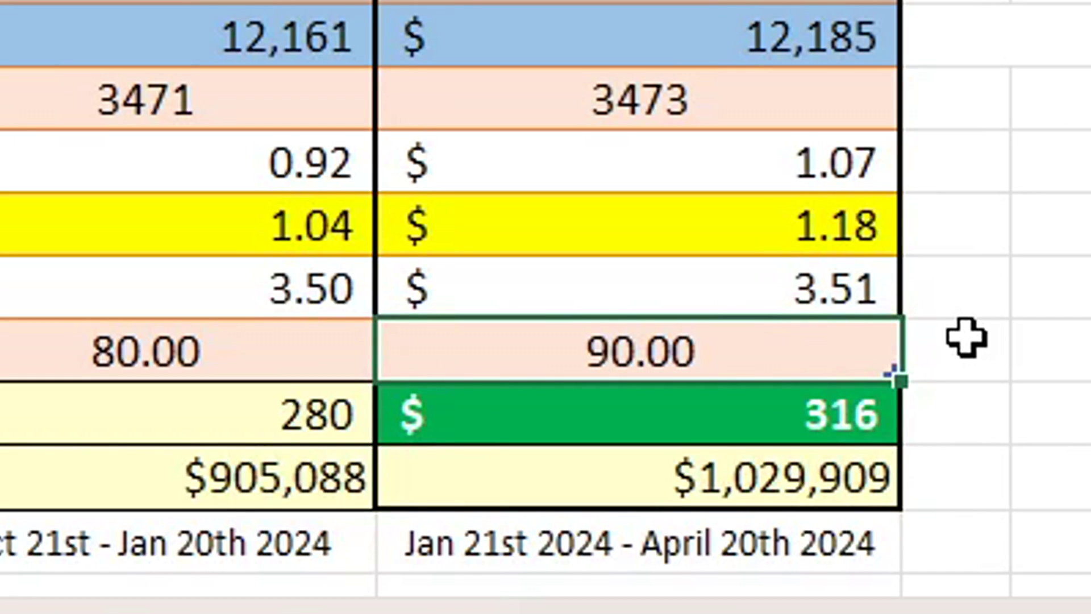
text(100)
key(Return)
key(Up)
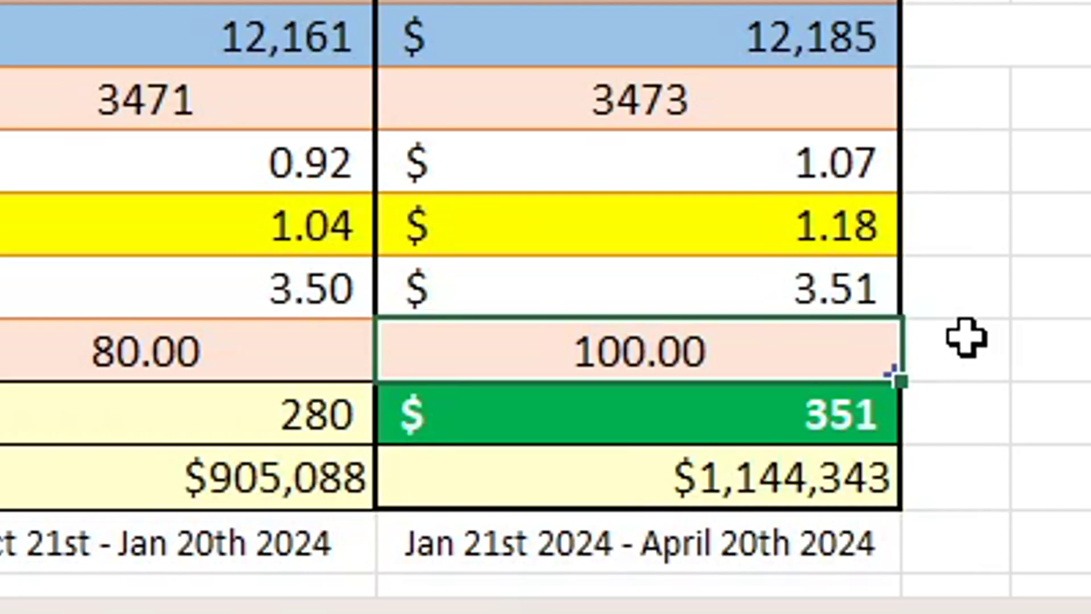
Step: Compare 85 and 90 as the 2023 Q4 year-end P/E ratio and keep 85
text(85)
key(Return)
key(Up)
text(90)
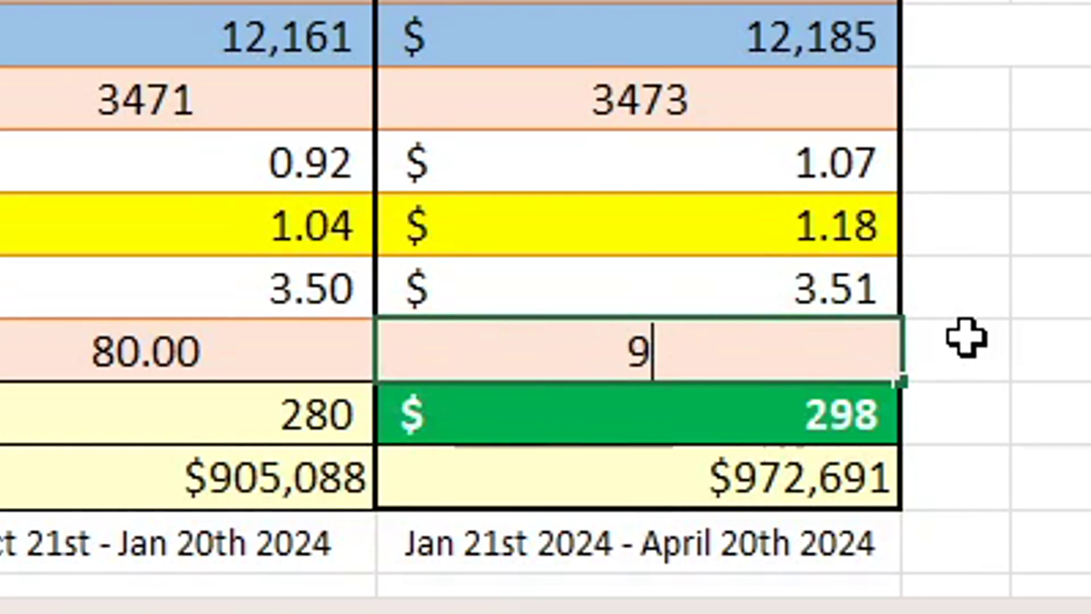
key(Return)
key(Up)
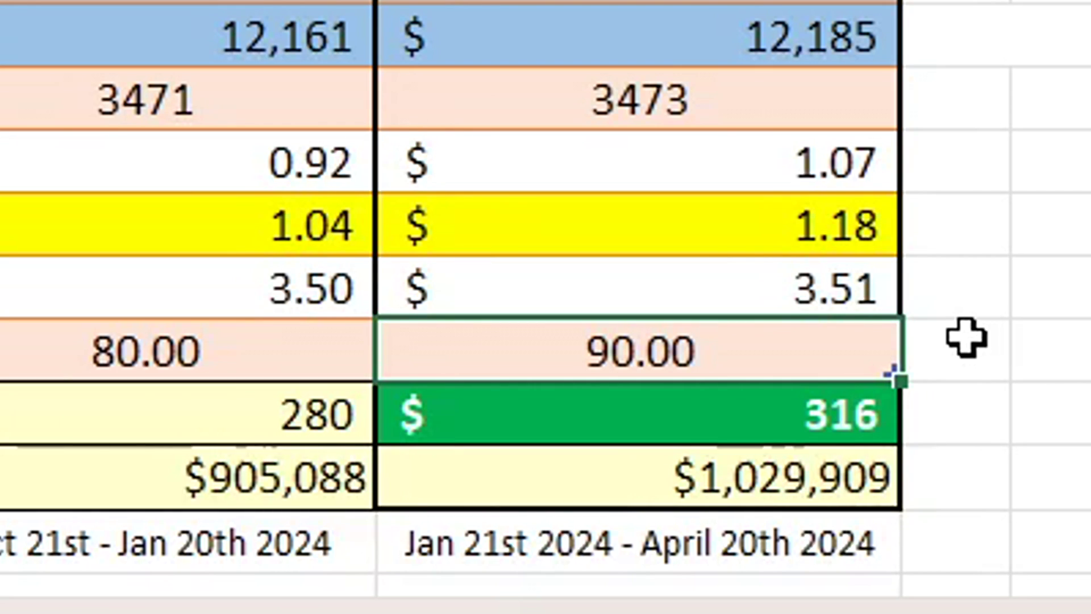
text(85)
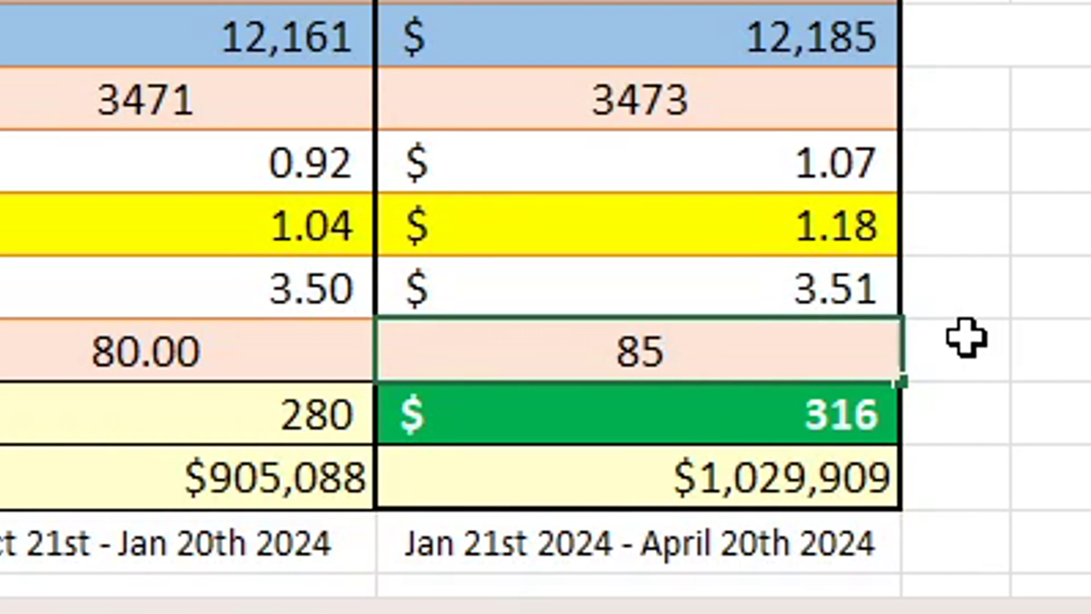
key(Return)
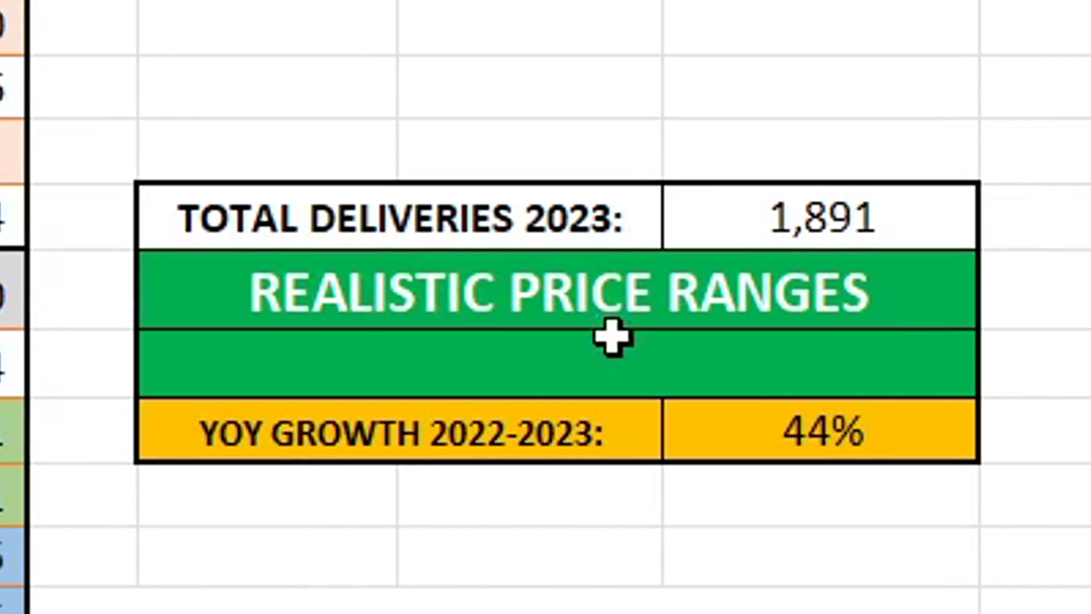
Step: Enter $260-$300 under the realistic price ranges heading and review the total 2023 deliveries figure
click(609, 340)
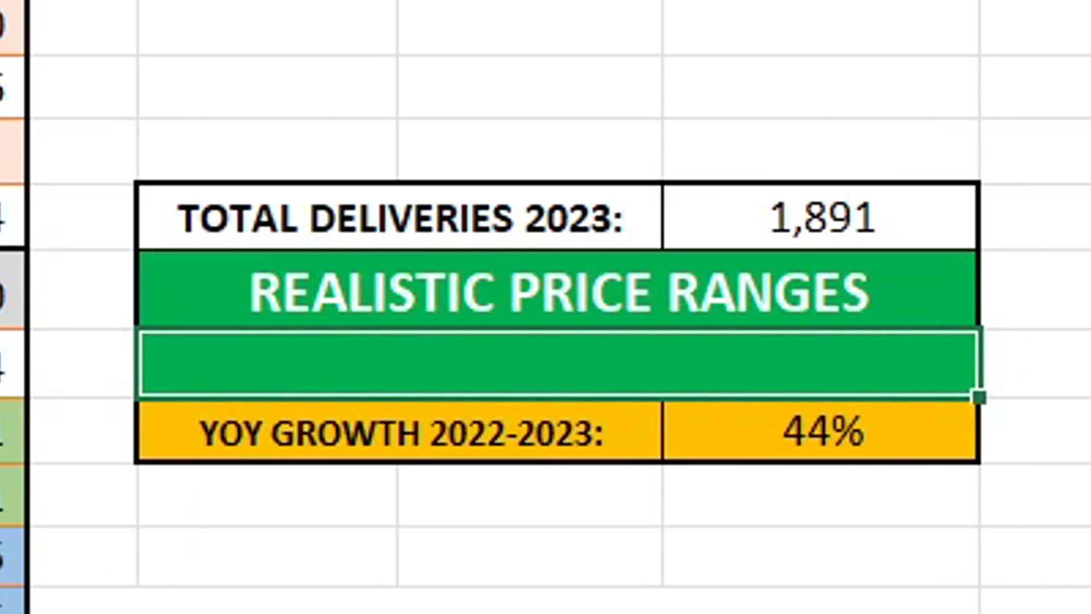
text($260-$300)
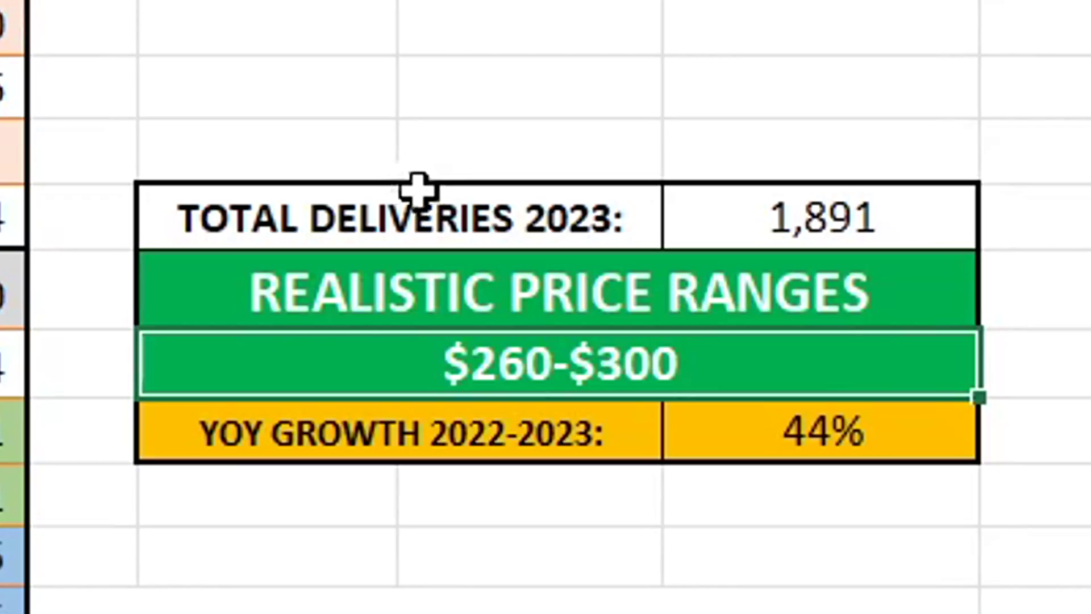
drag(591, 223, 710, 230)
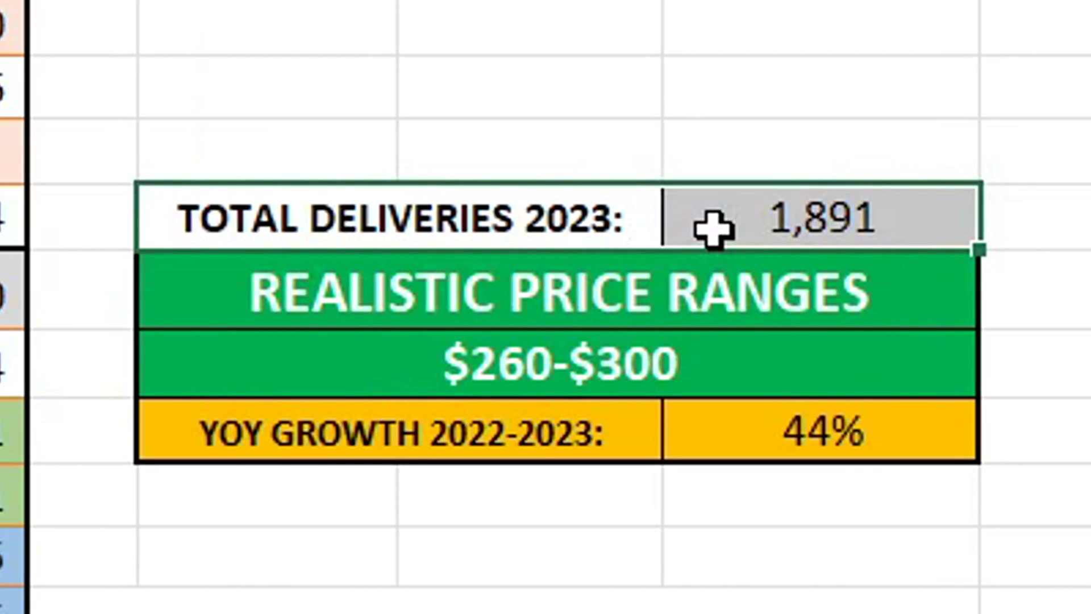
click(716, 227)
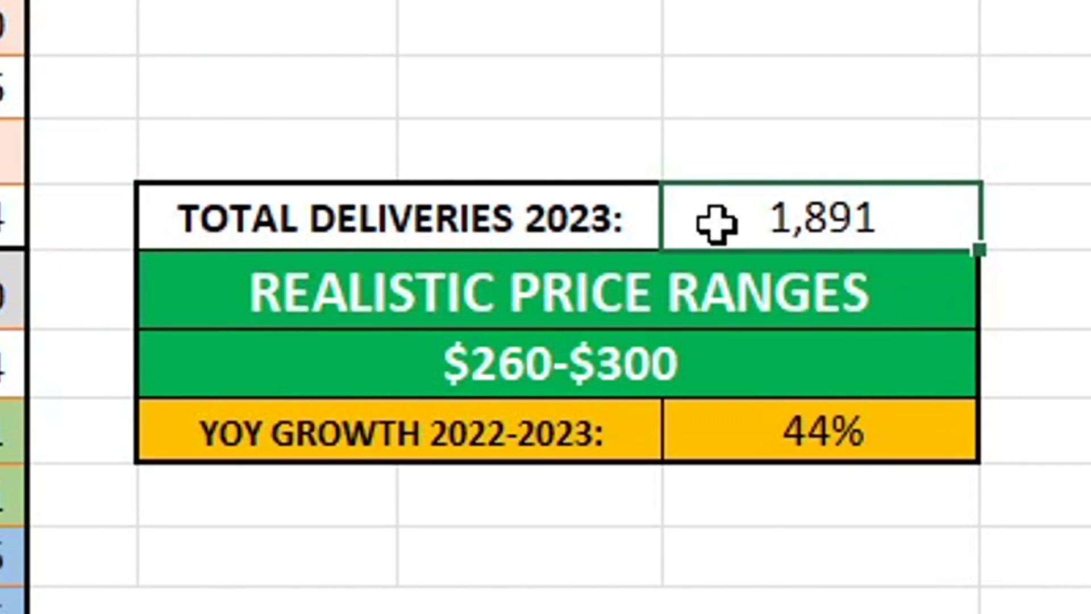